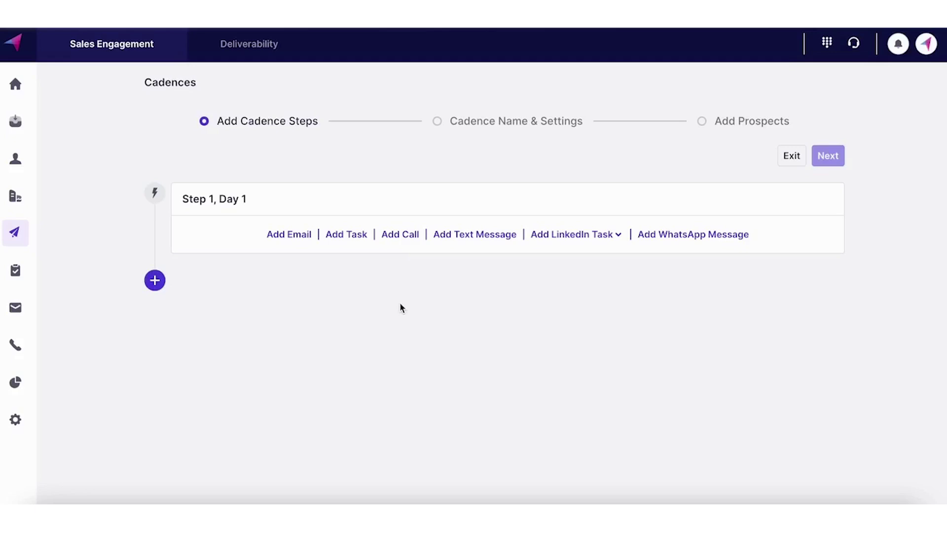
Step: Fill a new Step 1 email with the fourth-email template from the Follow Up - Adding Value folder
left_click(292, 236)
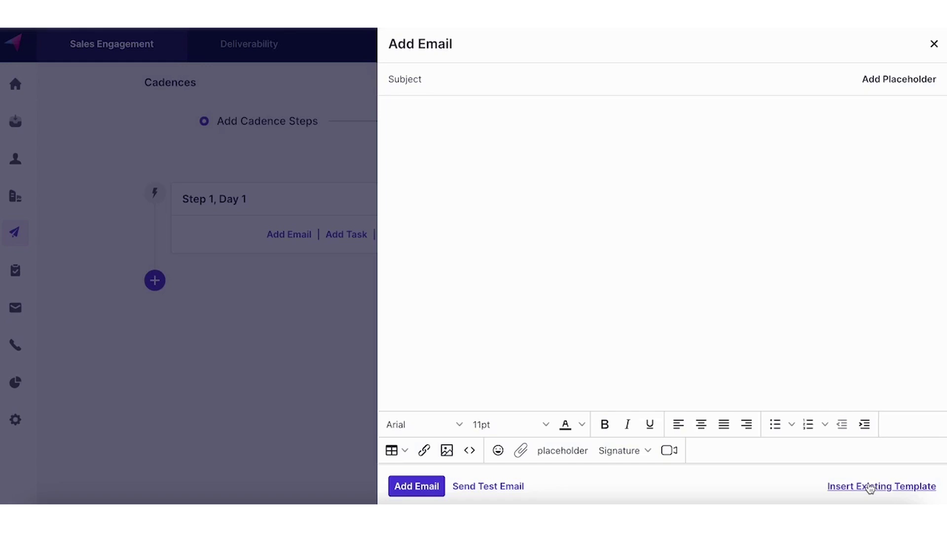
left_click(870, 488)
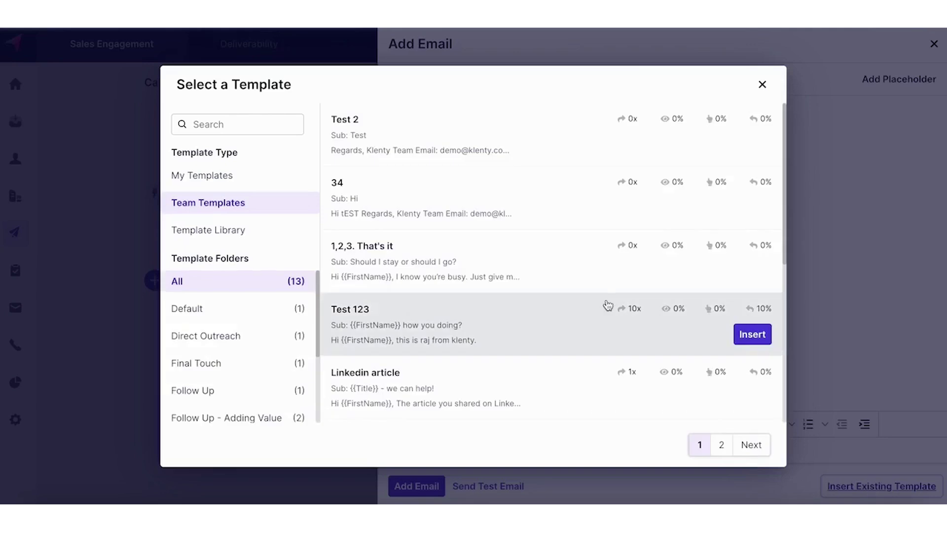
scroll(232, 382, "down", 2)
scroll(232, 383, "down", 2)
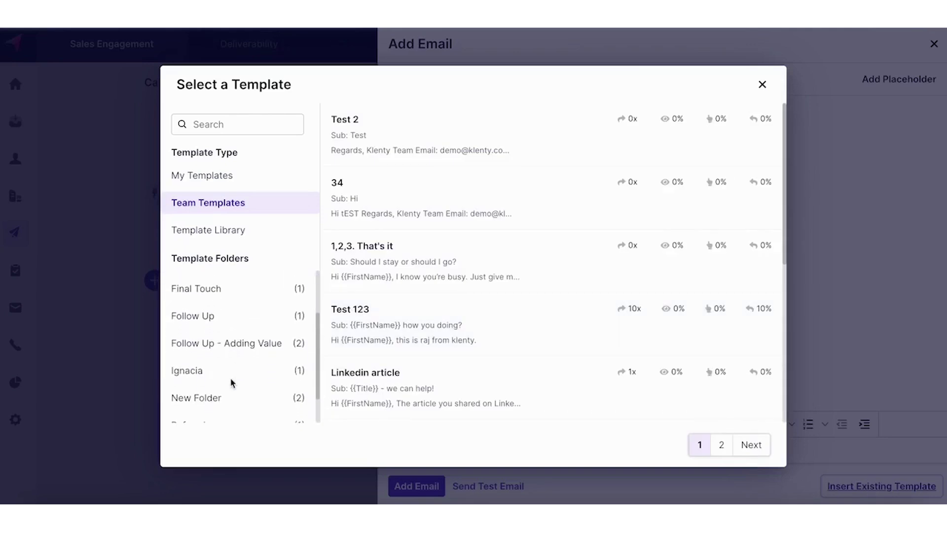
left_click(252, 348)
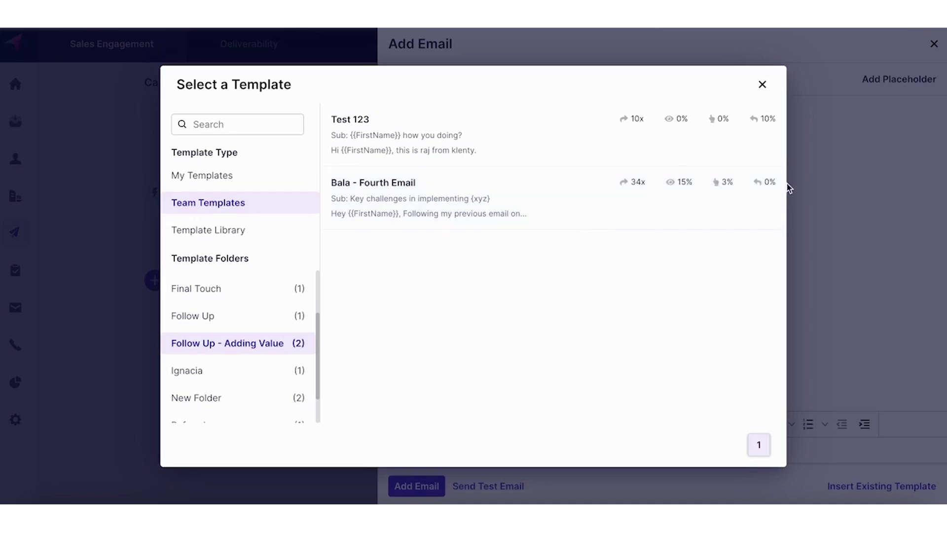
left_click(764, 210)
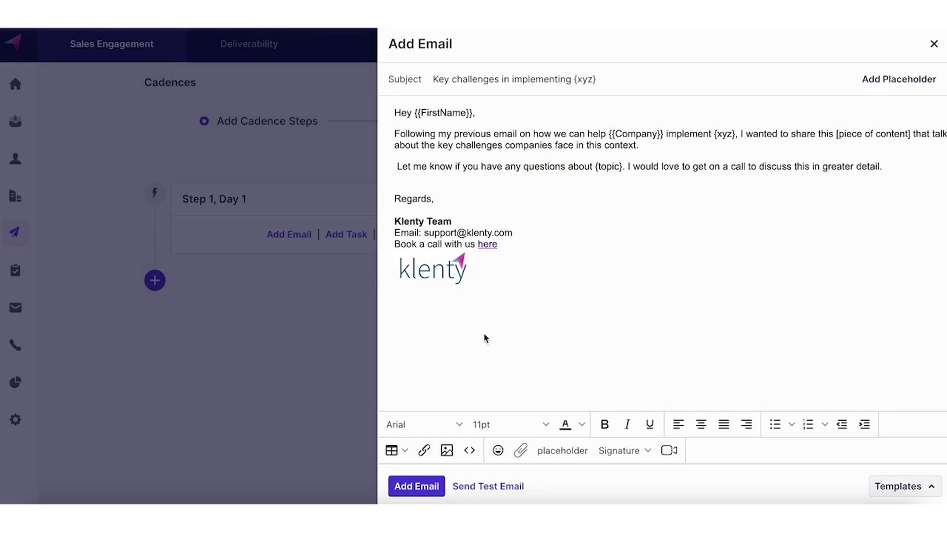
Step: Check the placeholder fields without inserting any, then save the Key challenges email as Step 1
left_click(558, 459)
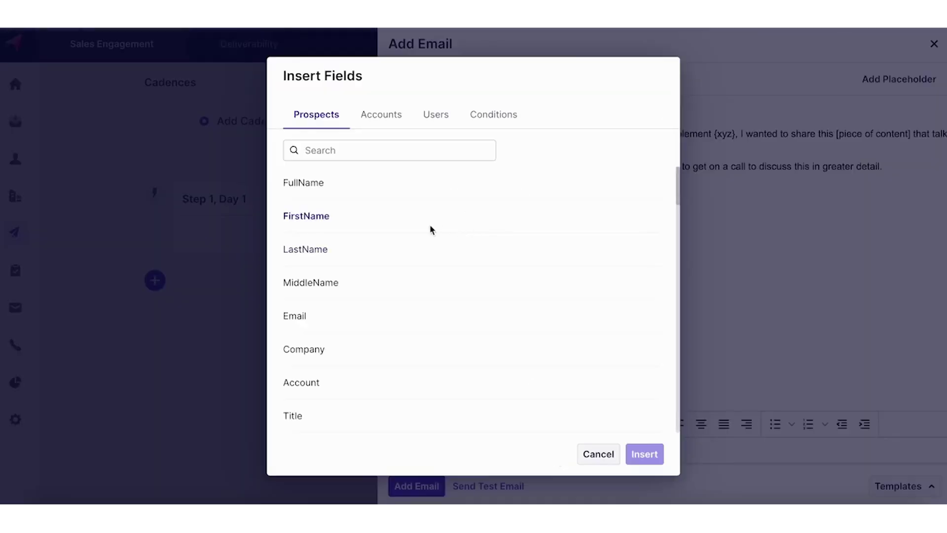
left_click(595, 457)
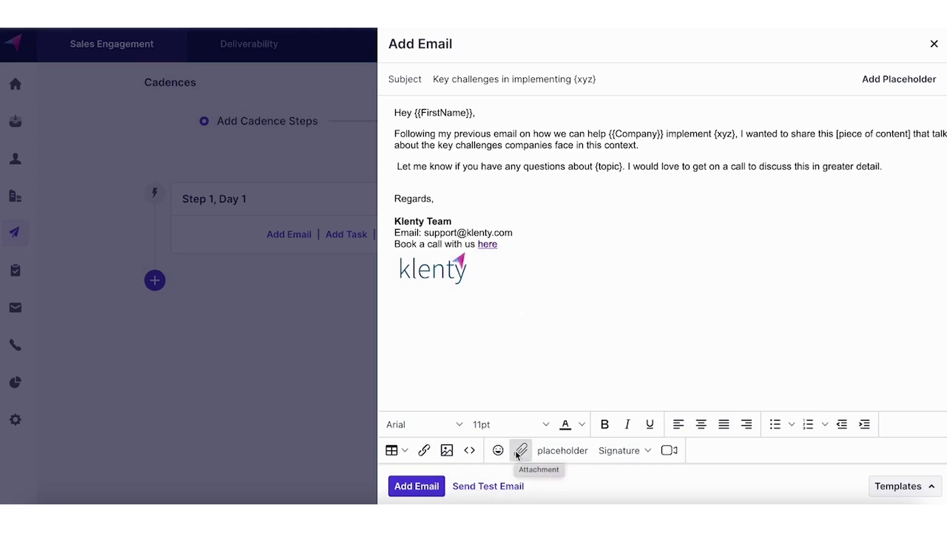
left_click(437, 486)
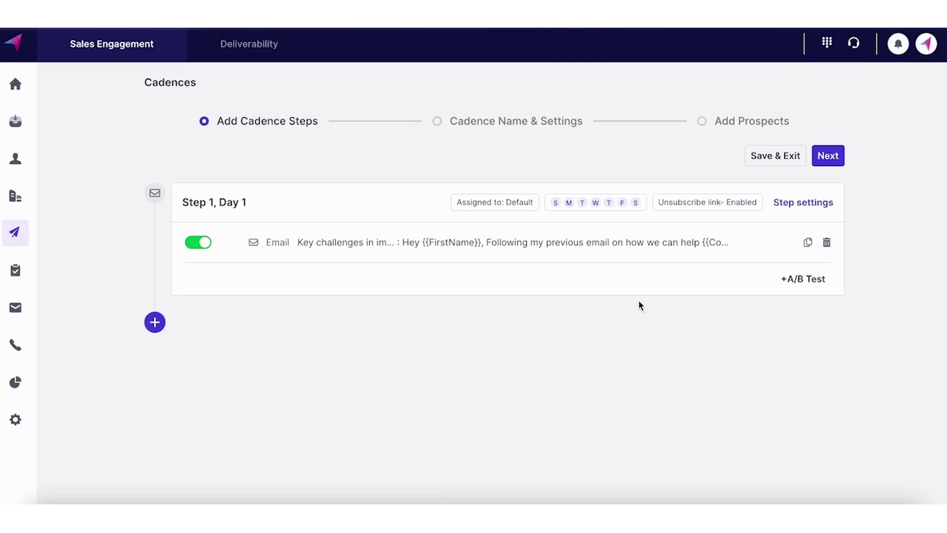
Step: Add email variant B to Step 1 using the Follow Up template 'Excited about {thing} at {company name}'
left_click(814, 281)
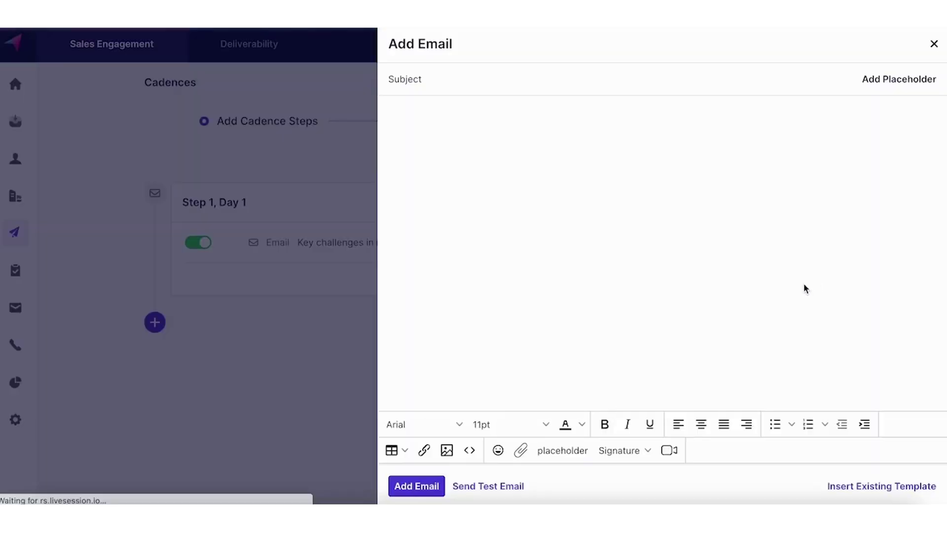
left_click(860, 486)
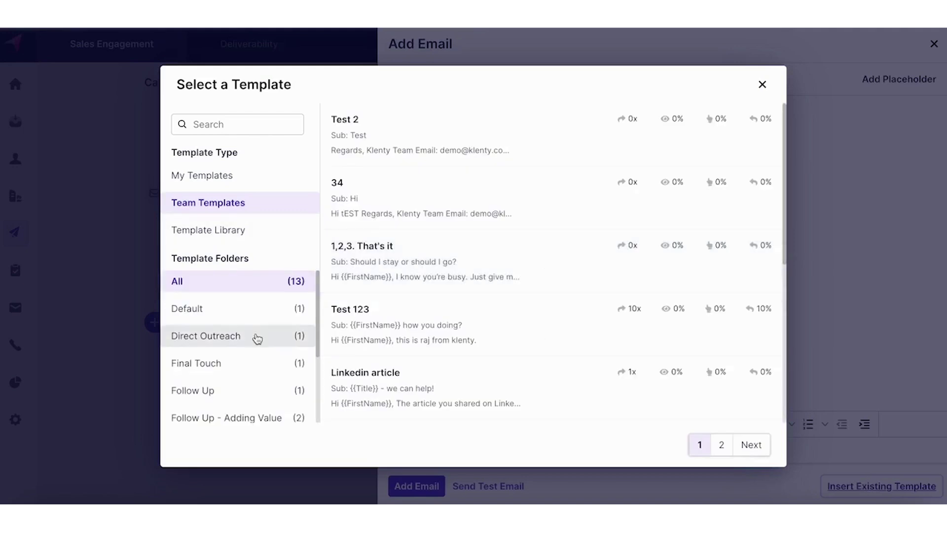
left_click(270, 394)
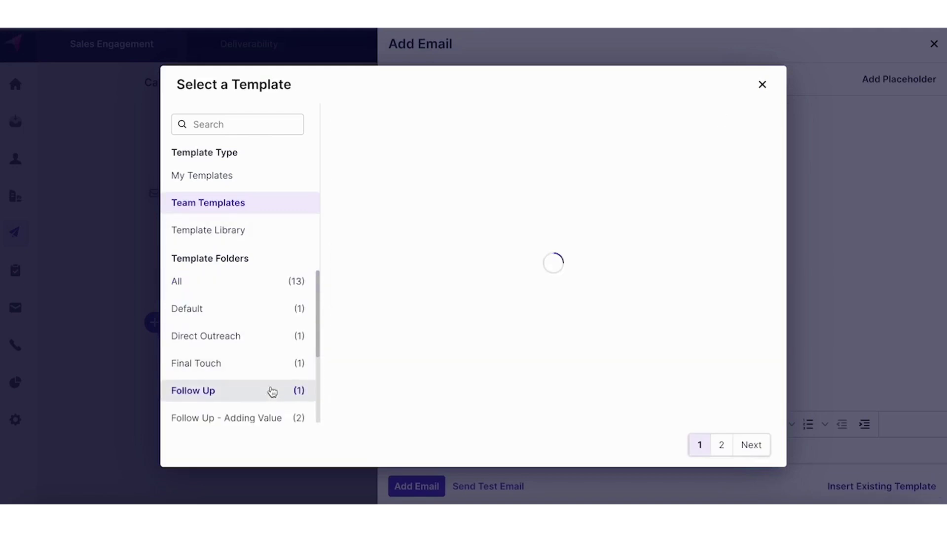
left_click(744, 145)
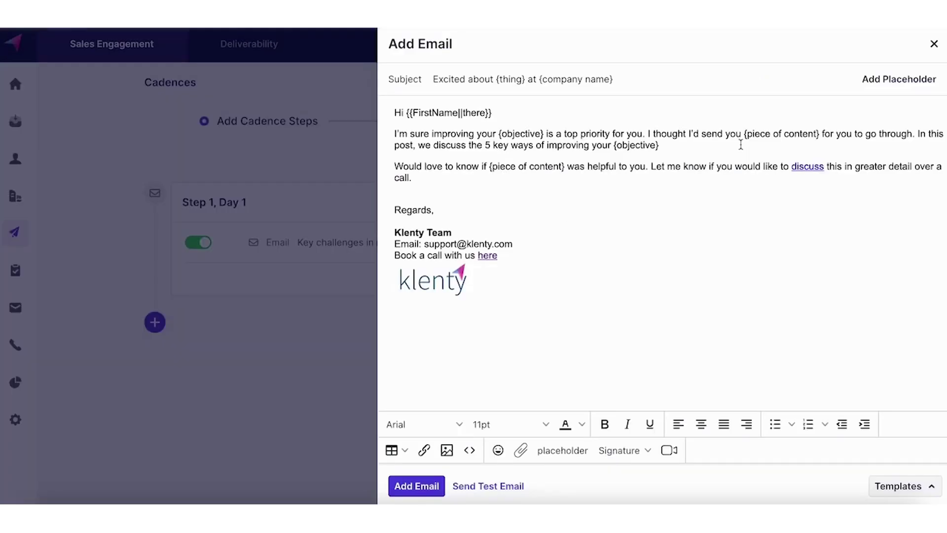
left_click(416, 485)
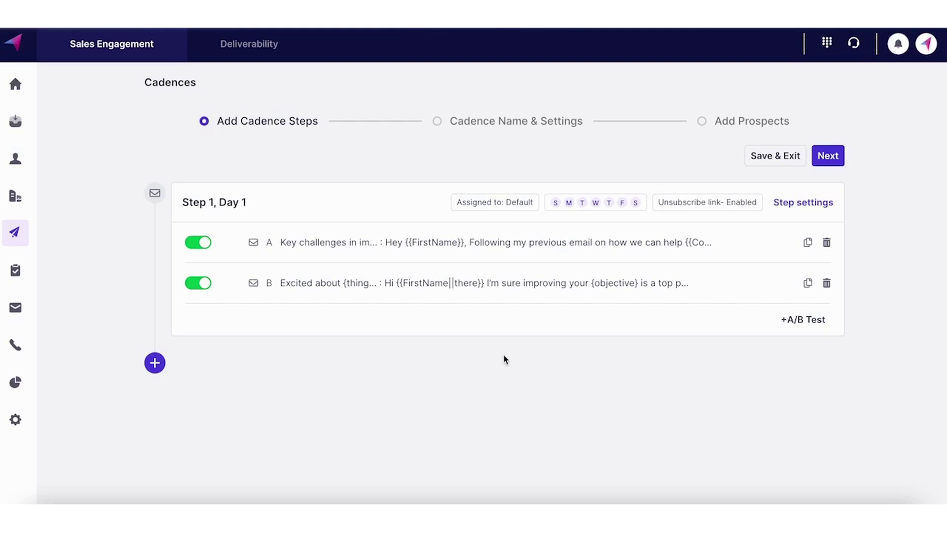
Step: Add a Step 2 email and raise its delay from 1 to 2 days so it lands on Day 3
left_click(156, 364)
scroll(261, 394, "down", 1)
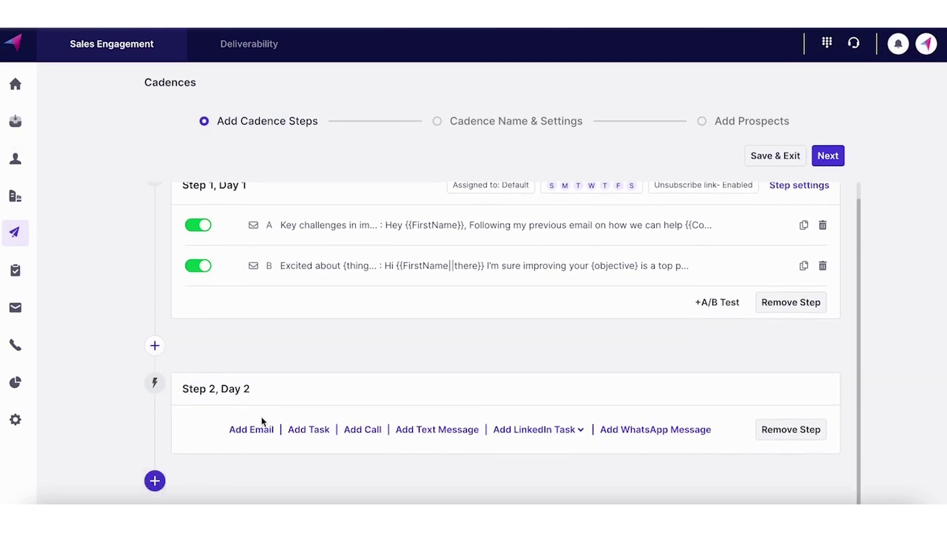
left_click(251, 429)
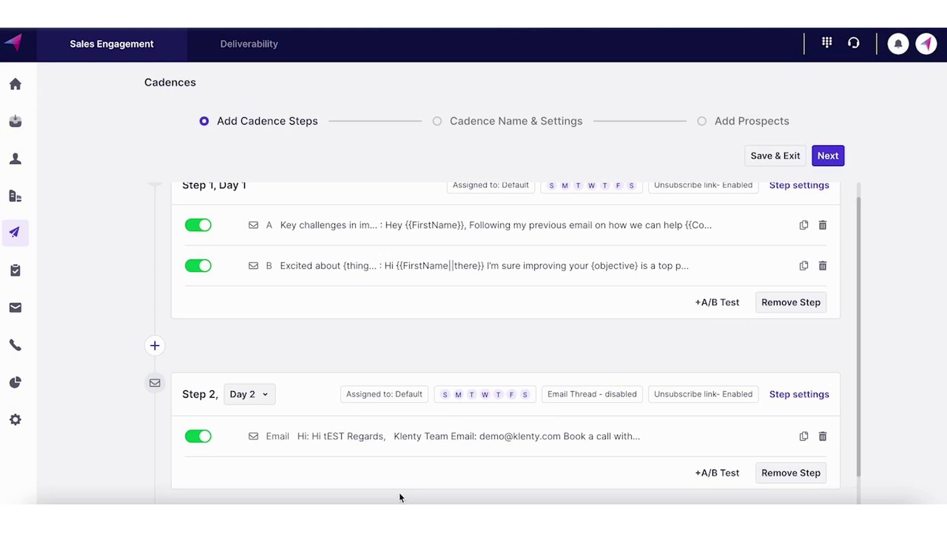
mouse_move(380, 418)
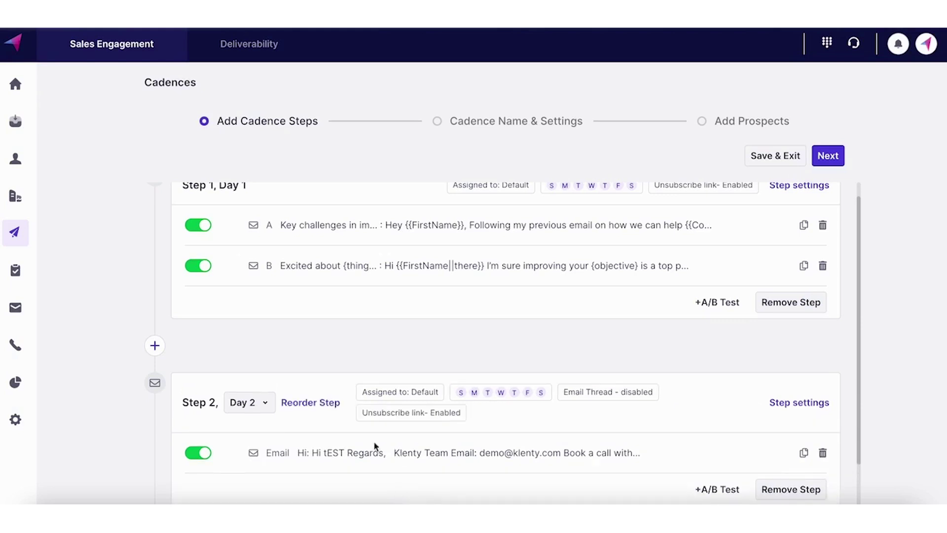
left_click(256, 403)
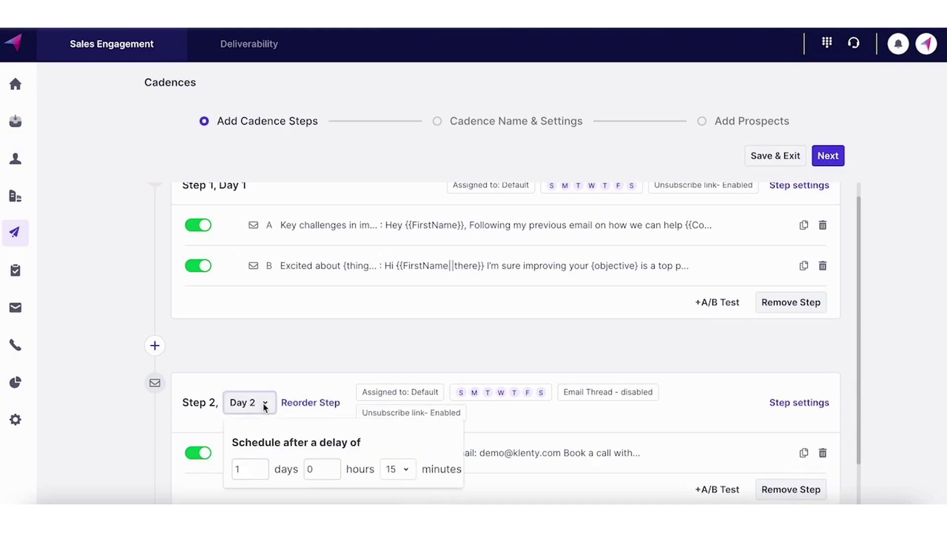
left_click(263, 466)
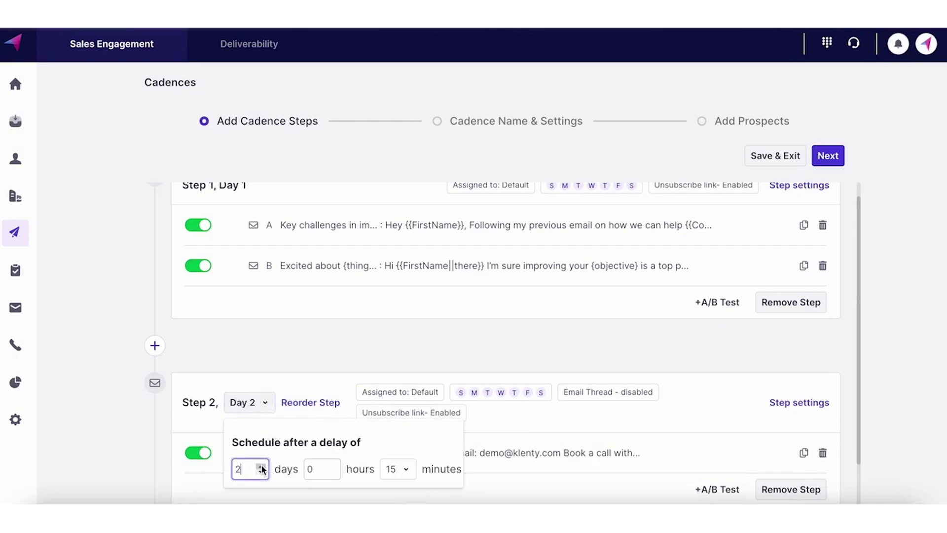
left_click(282, 383)
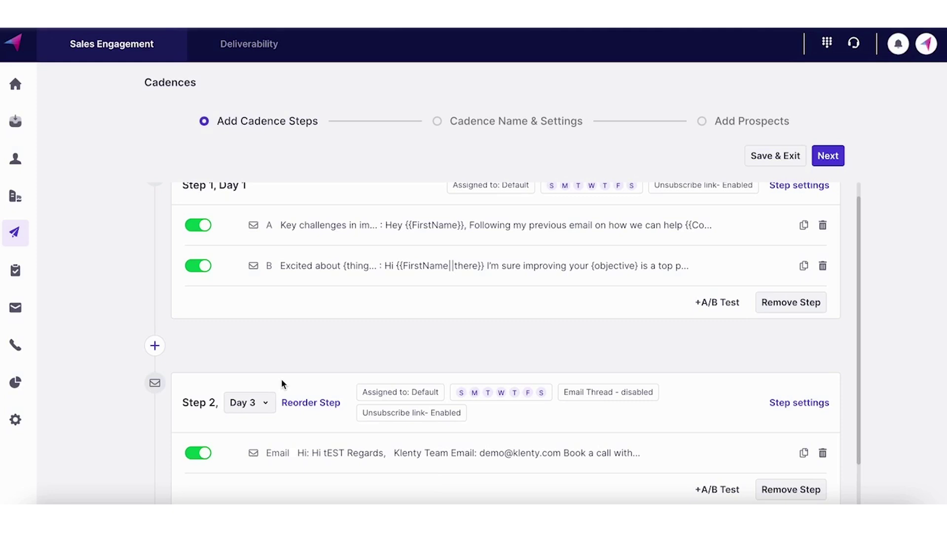
Step: Limit Step 1 sending to 9–17 on weekdays, excluding Saturday and Sunday
scroll(281, 380, "up", 1)
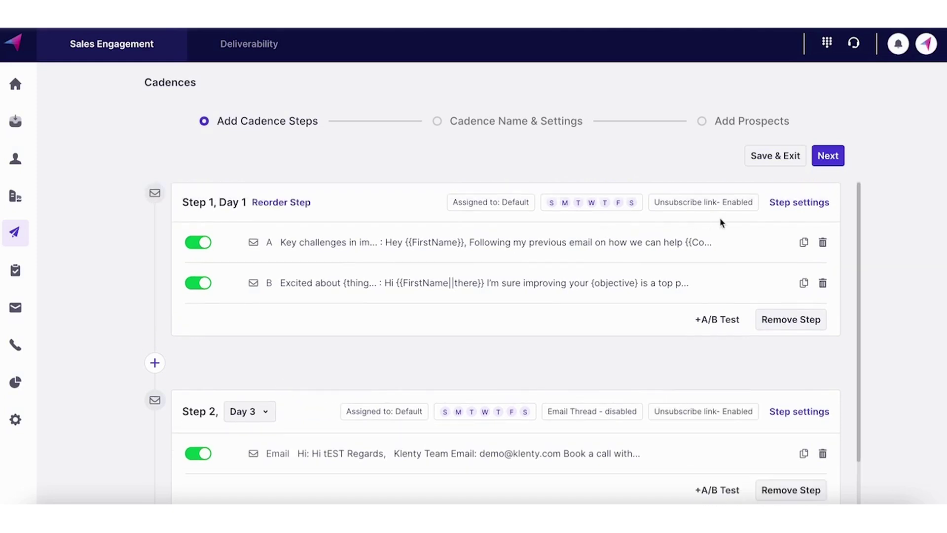
left_click(796, 203)
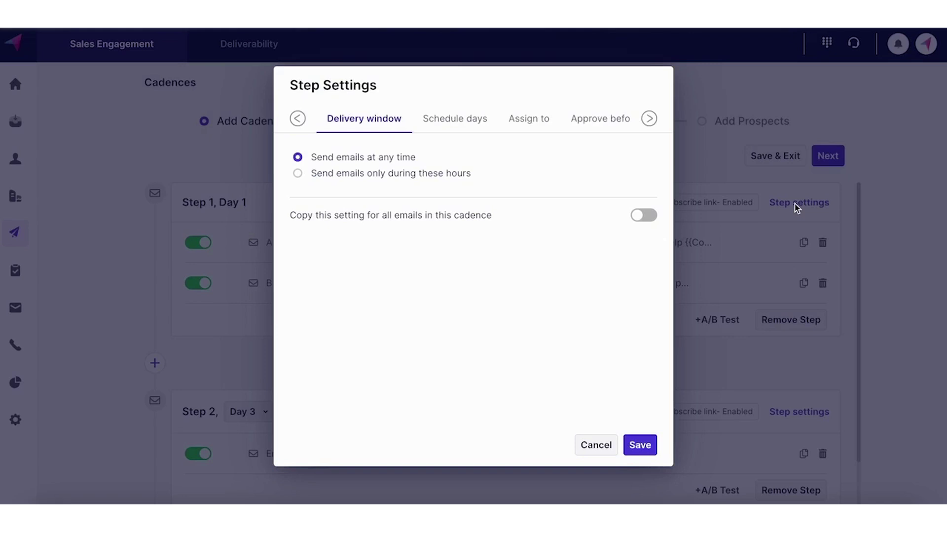
left_click(398, 183)
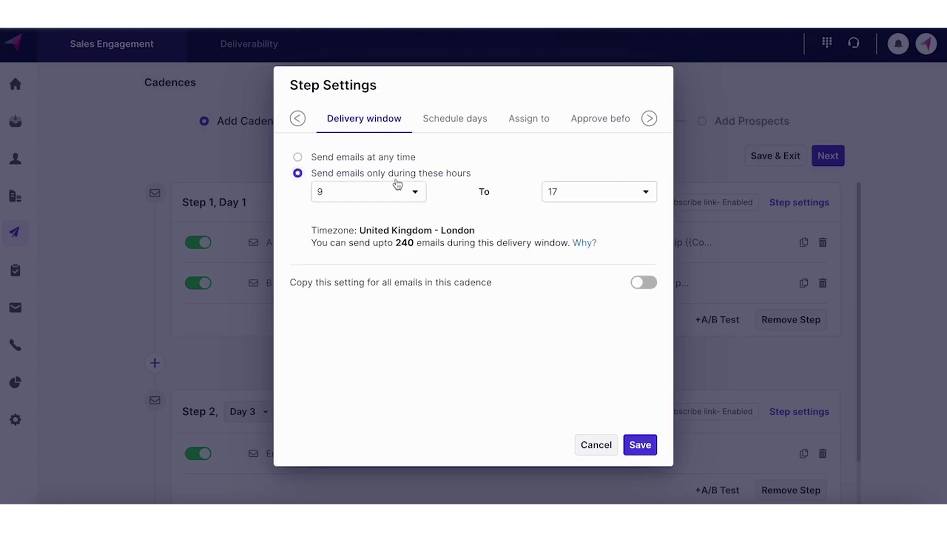
left_click(450, 120)
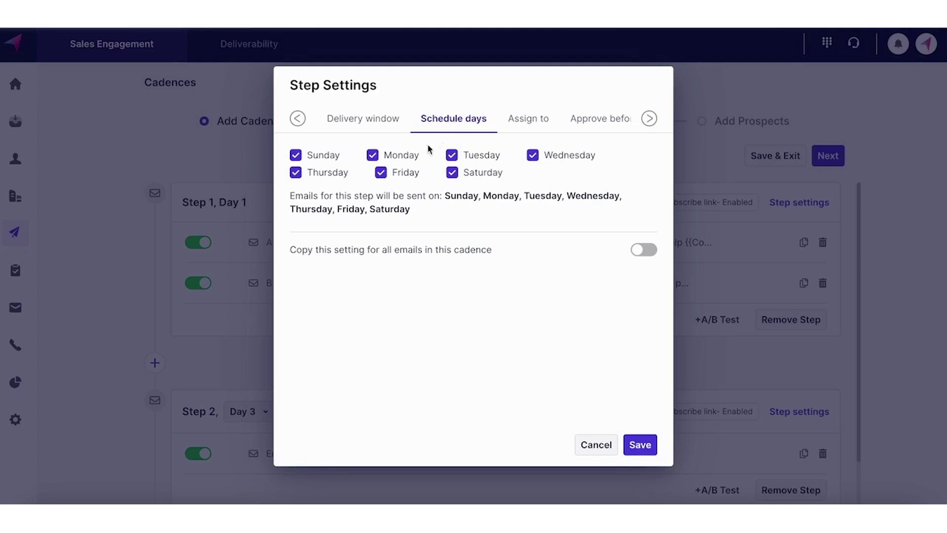
left_click(319, 156)
left_click(480, 177)
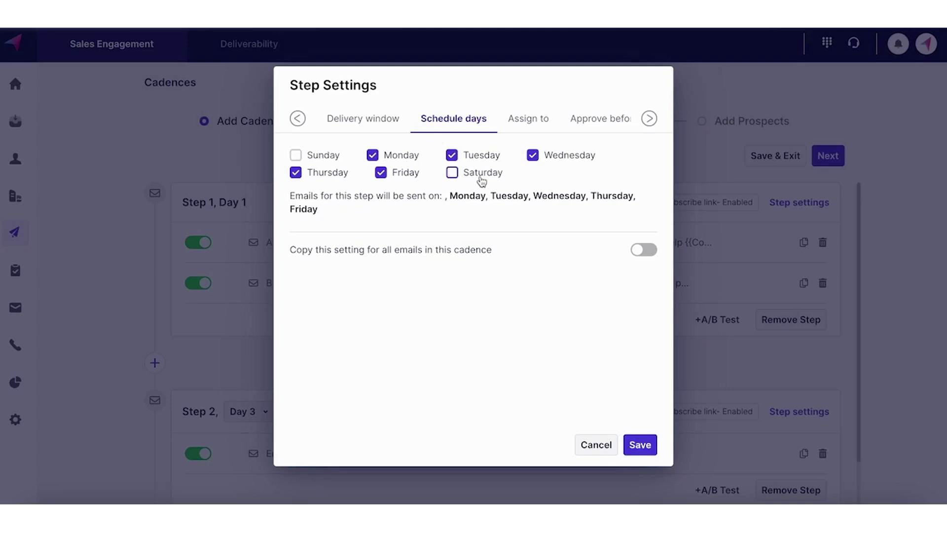
Step: Turn on Approve Before Sending for Step 1 and save the settings
left_click(581, 122)
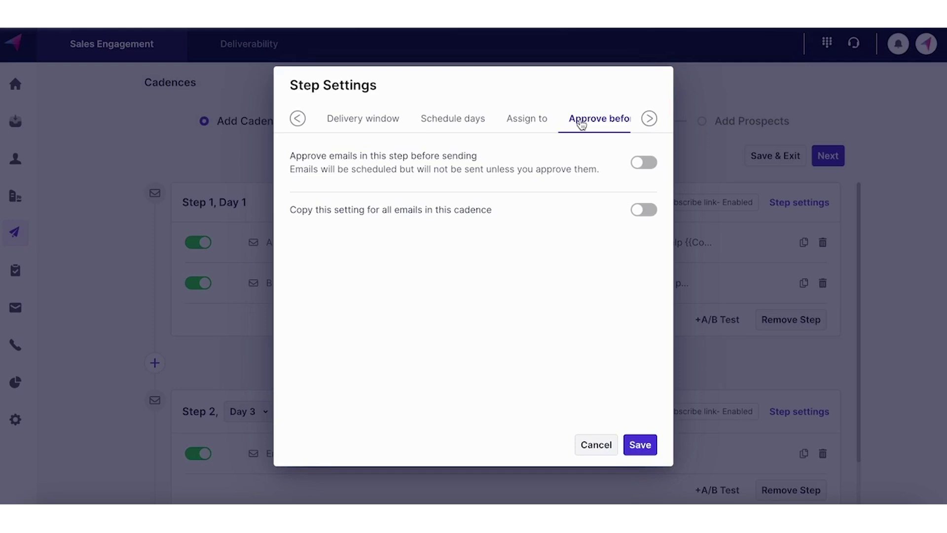
left_click(641, 163)
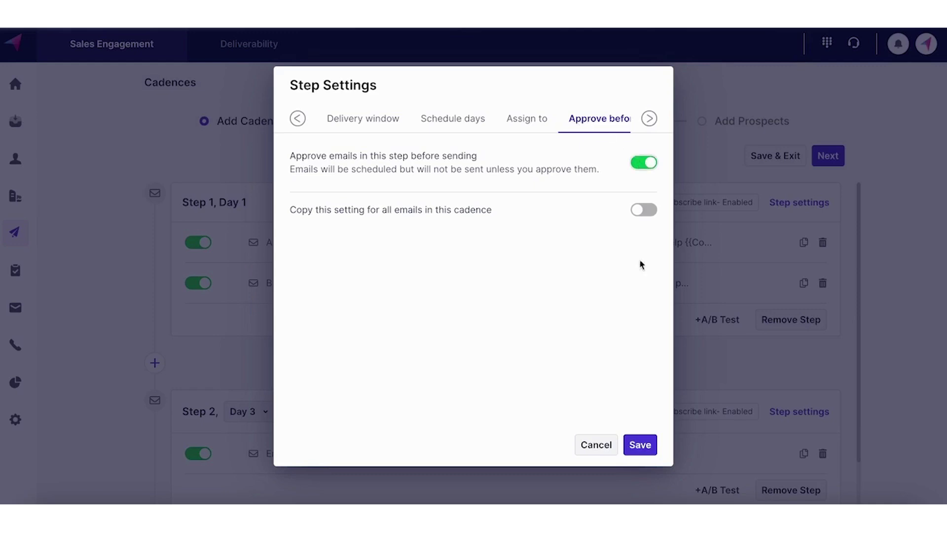
left_click(640, 445)
Step: Review the awaiting-approval 'Should I stay or should I go?' email in the outbox and approve it
mouse_move(16, 307)
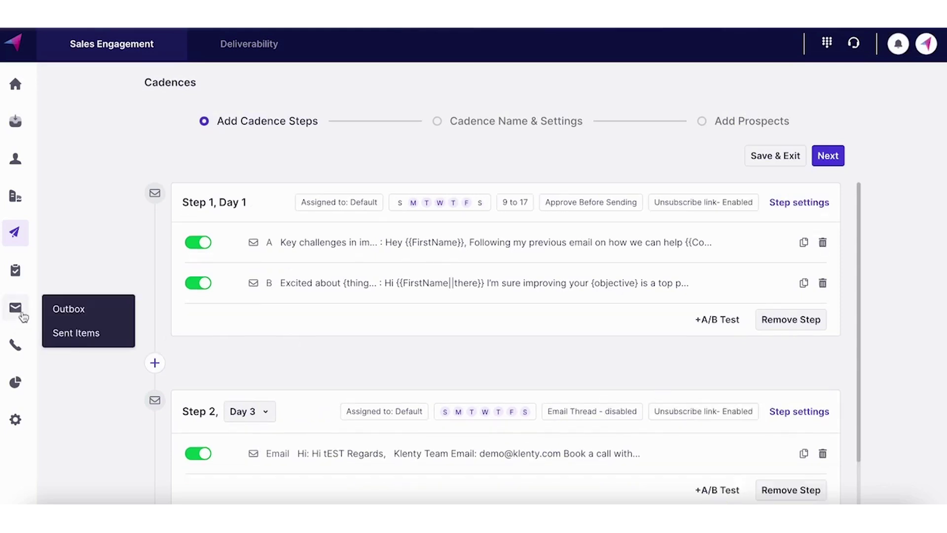
left_click(69, 311)
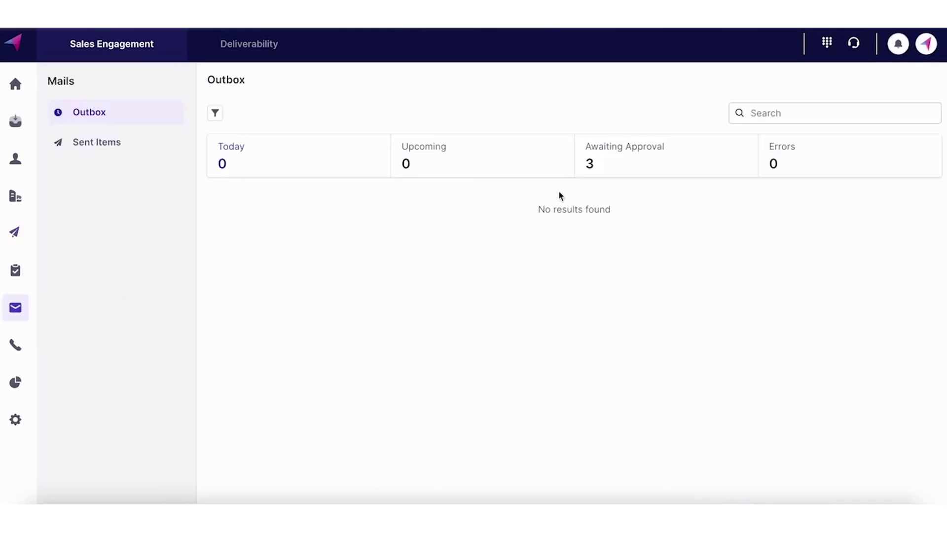
left_click(642, 161)
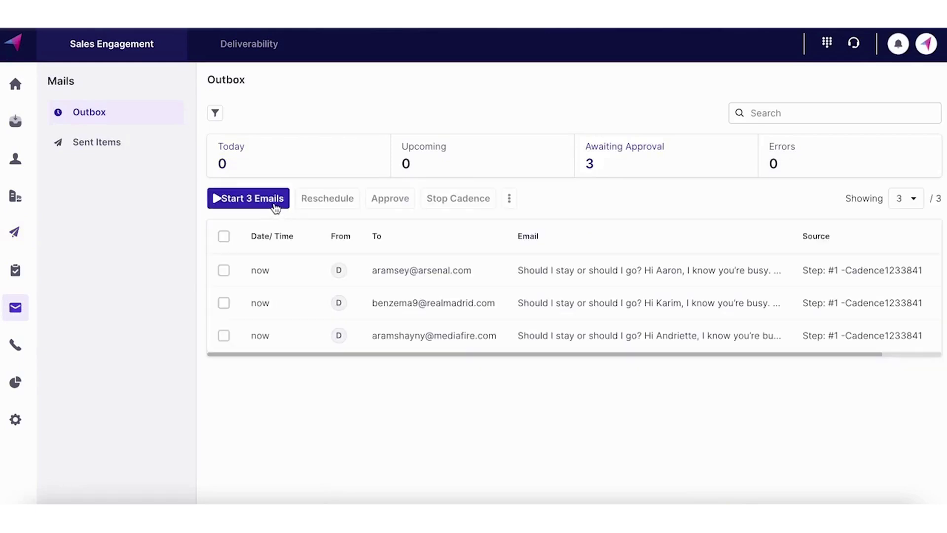
left_click(275, 209)
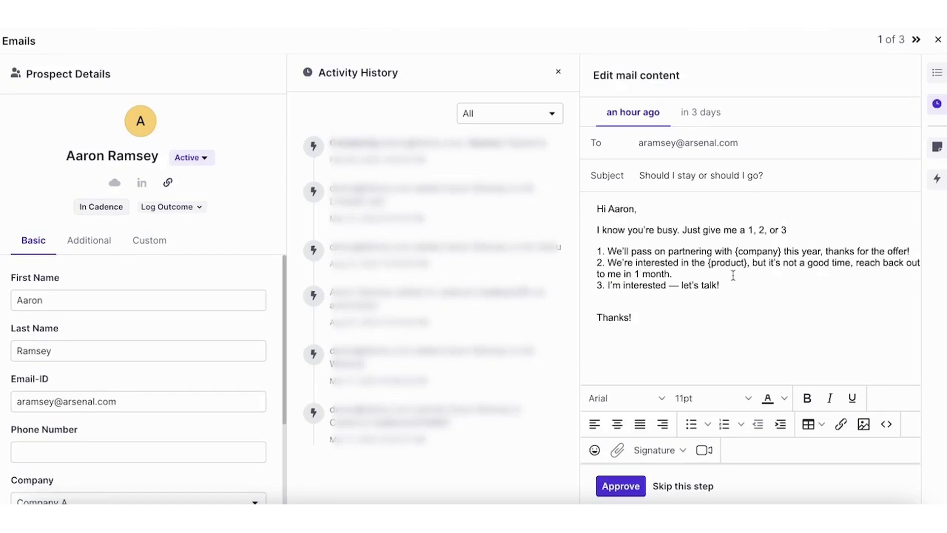
left_click(712, 263)
left_click(626, 487)
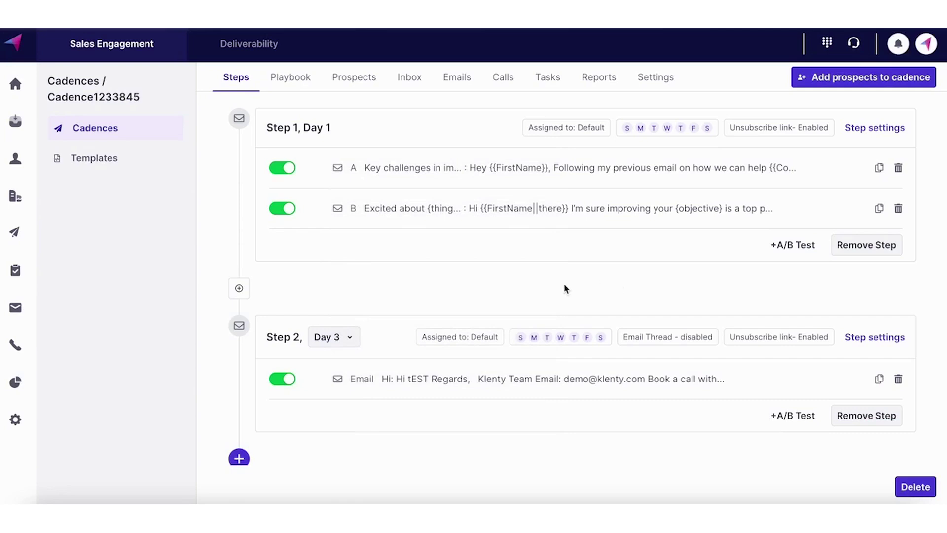
left_click(14, 420)
scroll(82, 425, "down", 2)
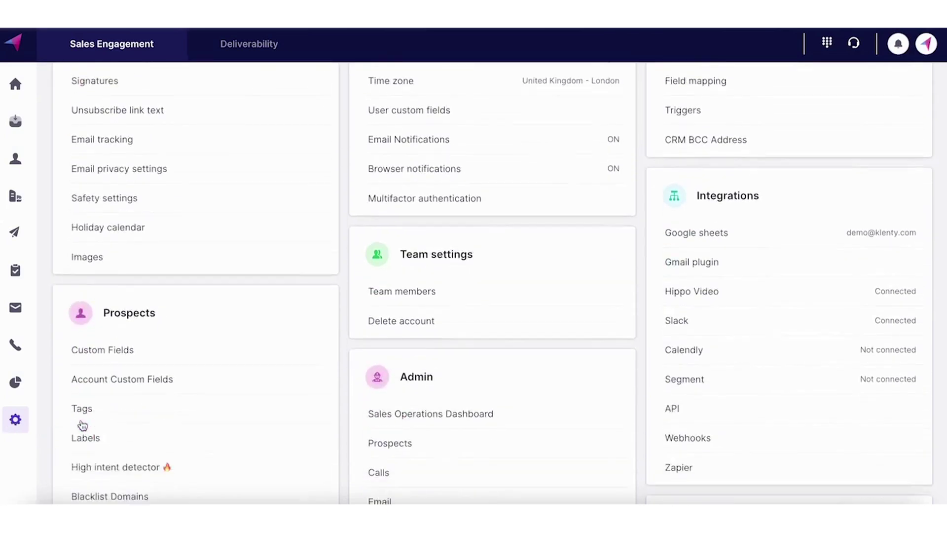
scroll(83, 425, "down", 5)
left_click(93, 427)
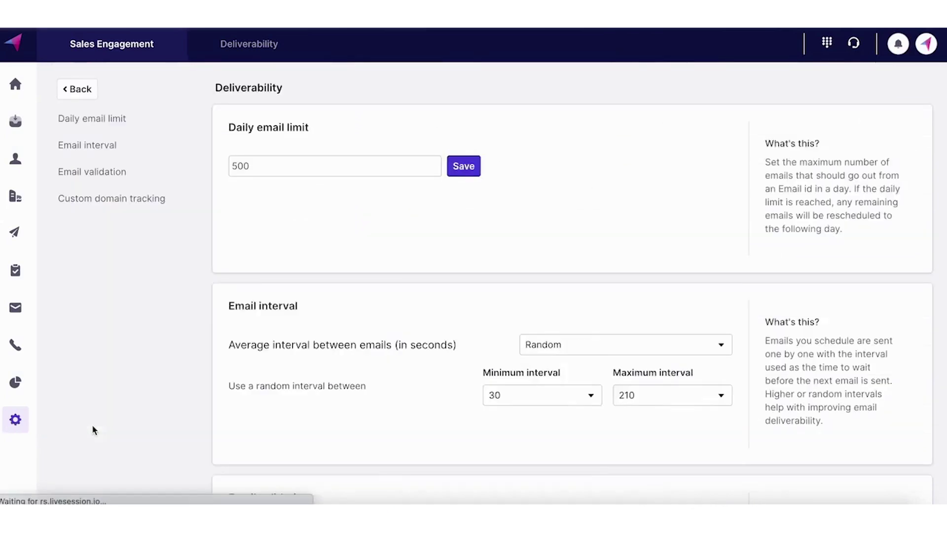
scroll(94, 423, "down", 4)
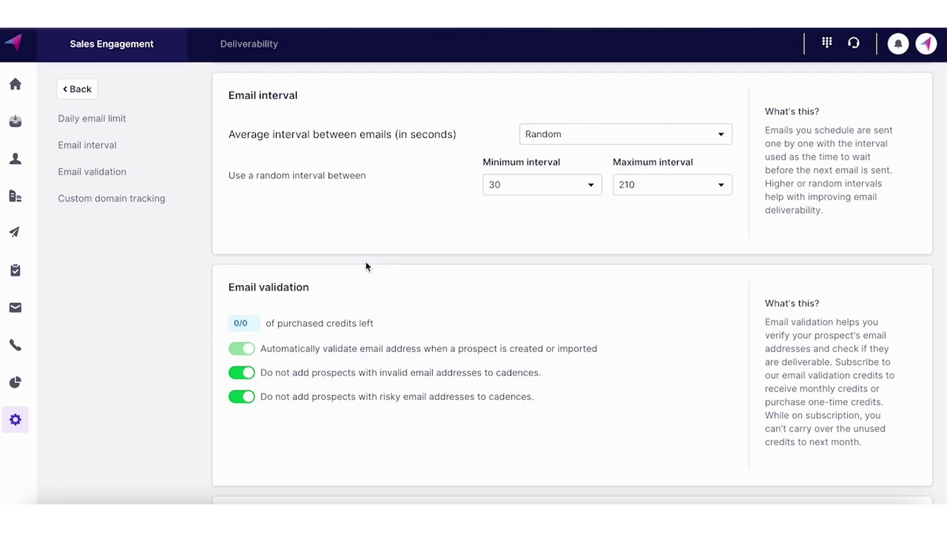
left_click(572, 191)
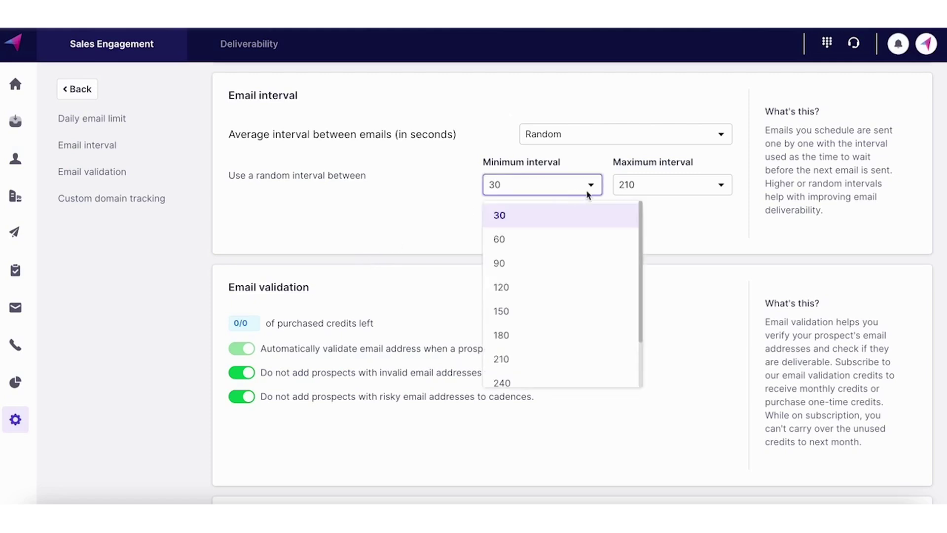
left_click(683, 184)
left_click(684, 183)
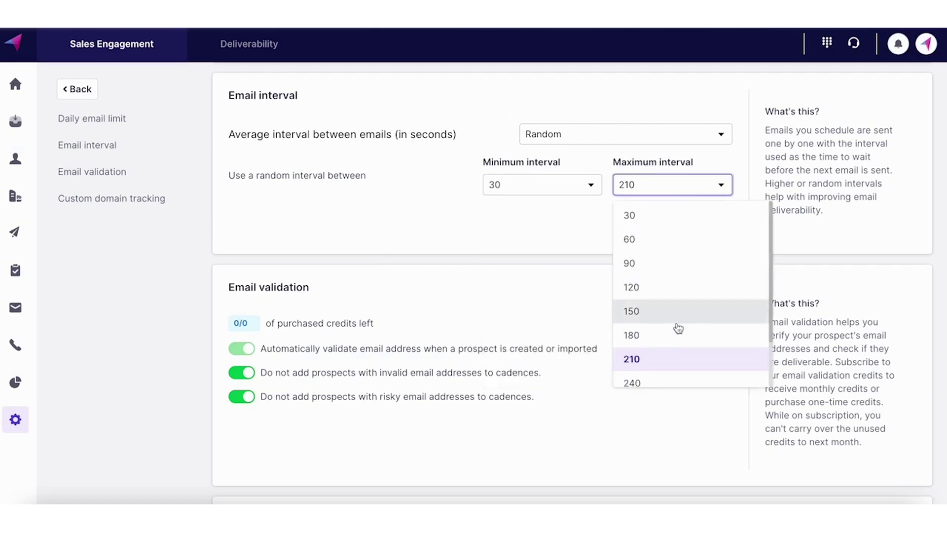
left_click(549, 250)
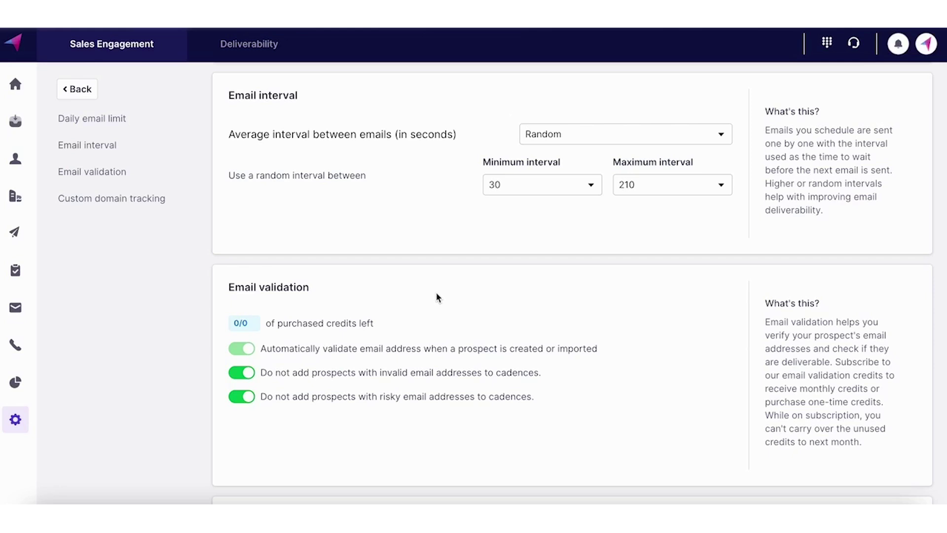
scroll(437, 296, "down", 5)
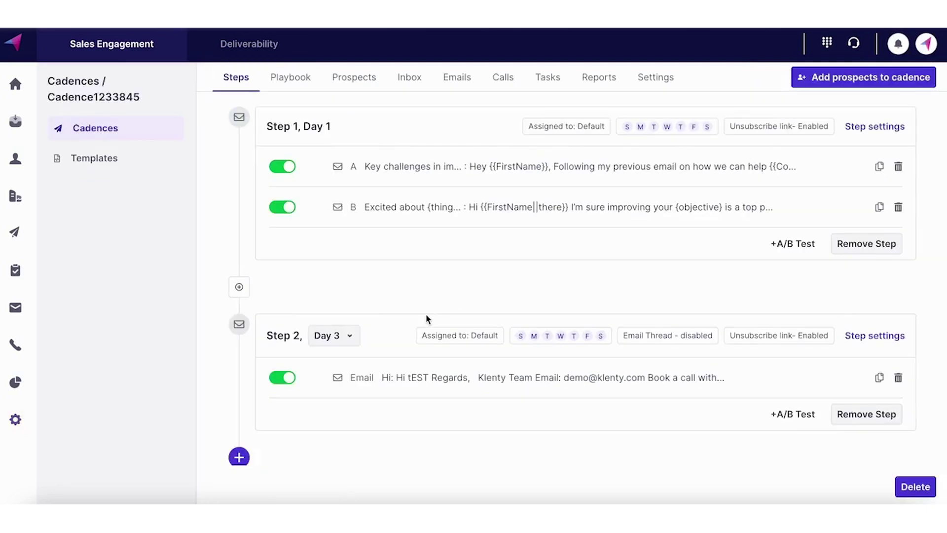
Step: Add Step 3 on Day 4 as a LinkedIn Connect Request with the pasted webinar message
scroll(425, 316, "down", 1)
left_click(239, 425)
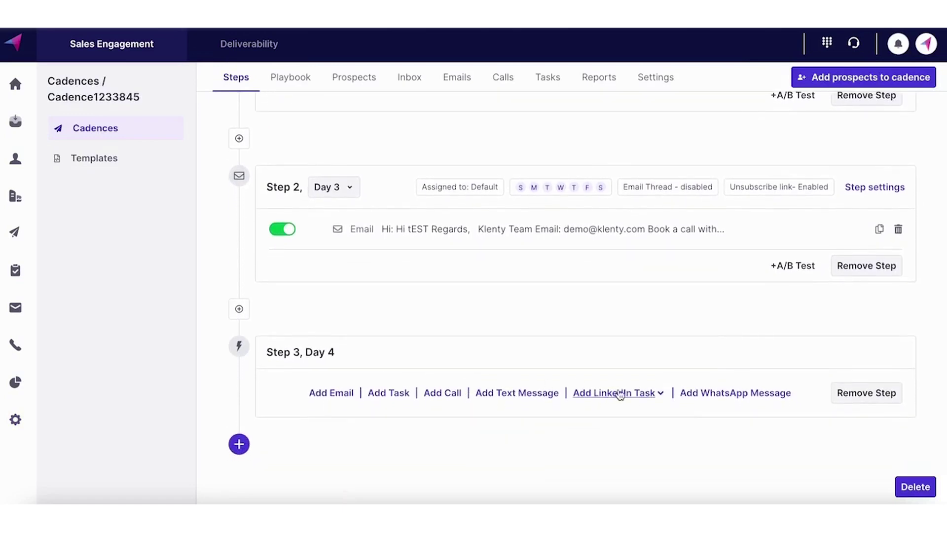
left_click(619, 393)
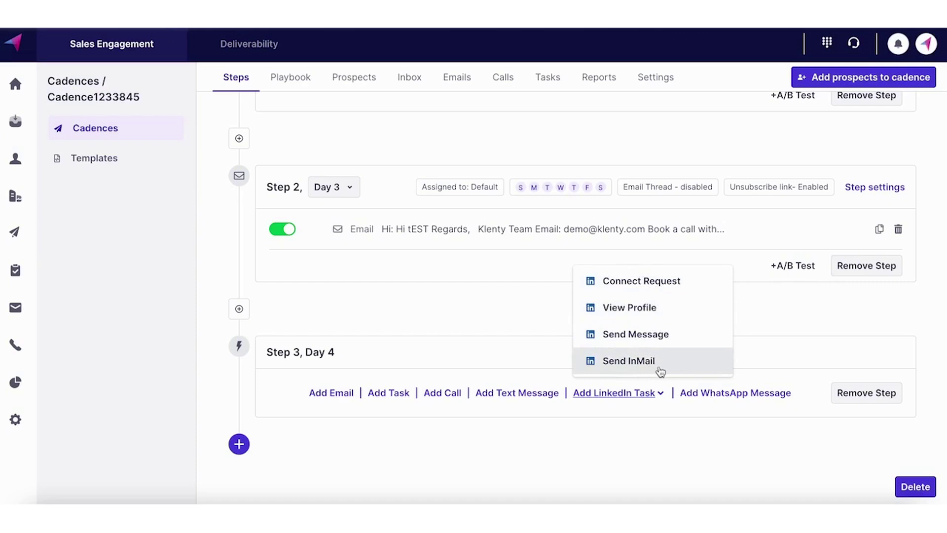
left_click(667, 284)
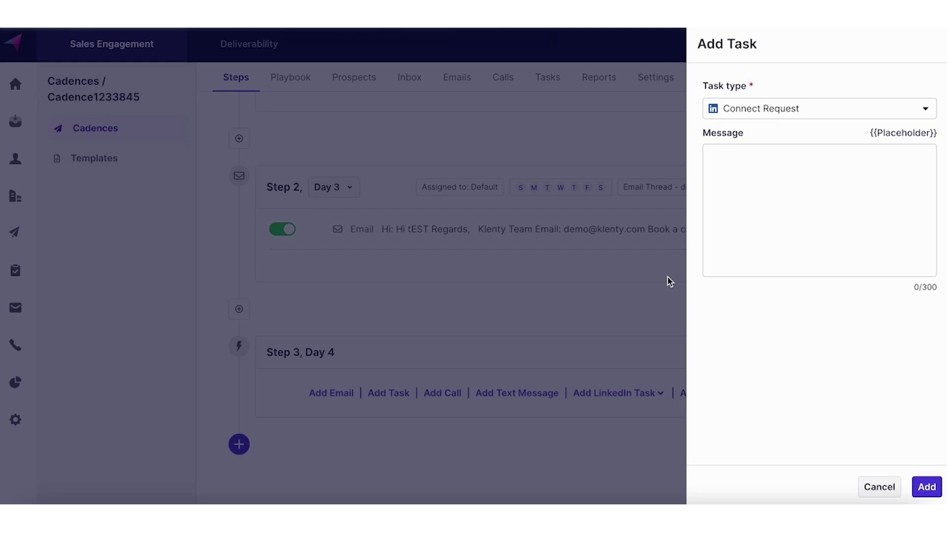
left_click(708, 156)
type("Hi, {{name}}.  Yesterday’s webinar on (topic) was an absolute hurricane. So many learnings on (topic), I enjoyed it very much! My interest was piqued when I saw you there as well.  Would love to stay in touch since there’s so much I’d like to learn from you and your experience.")
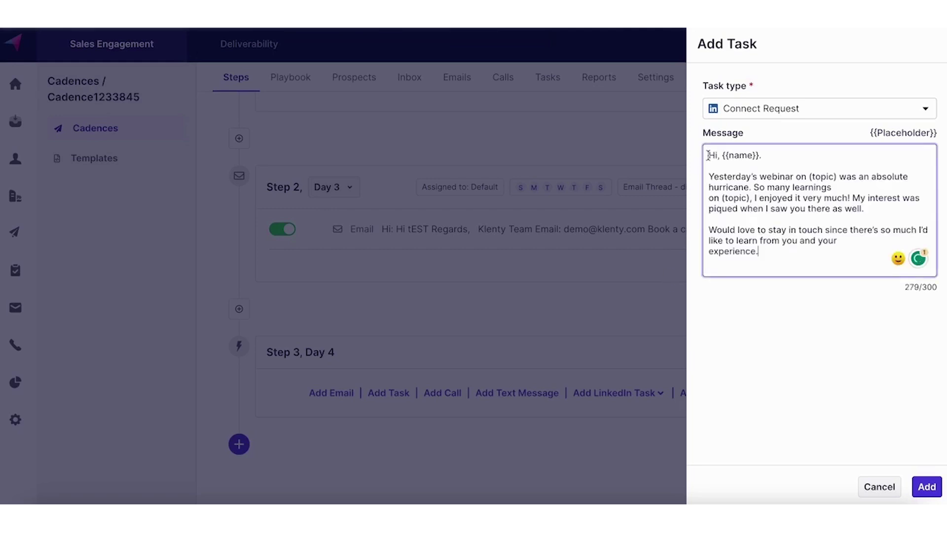
Step: Save the connect request as Step 3 and start the pending LinkedIn task from the Klenty extension
left_click(921, 486)
scroll(562, 418, "down", 1)
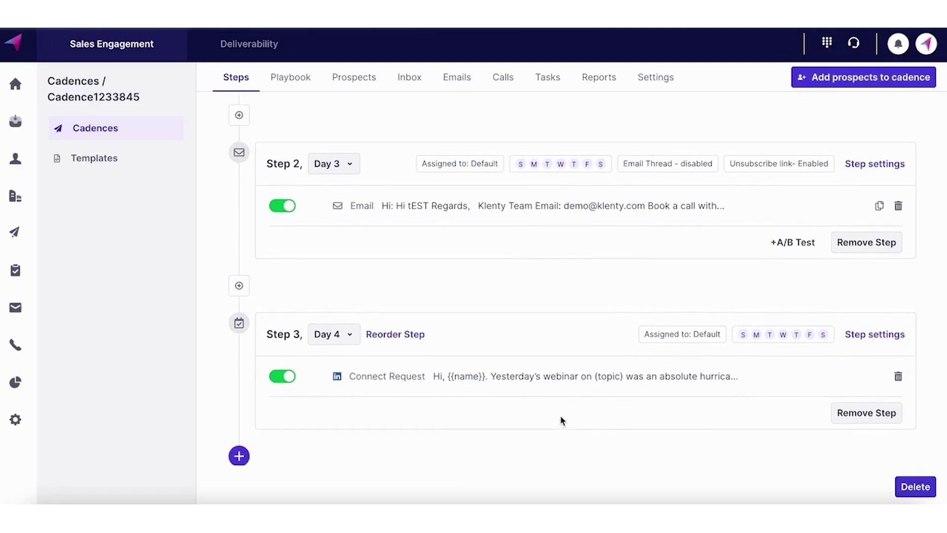
left_click(850, 28)
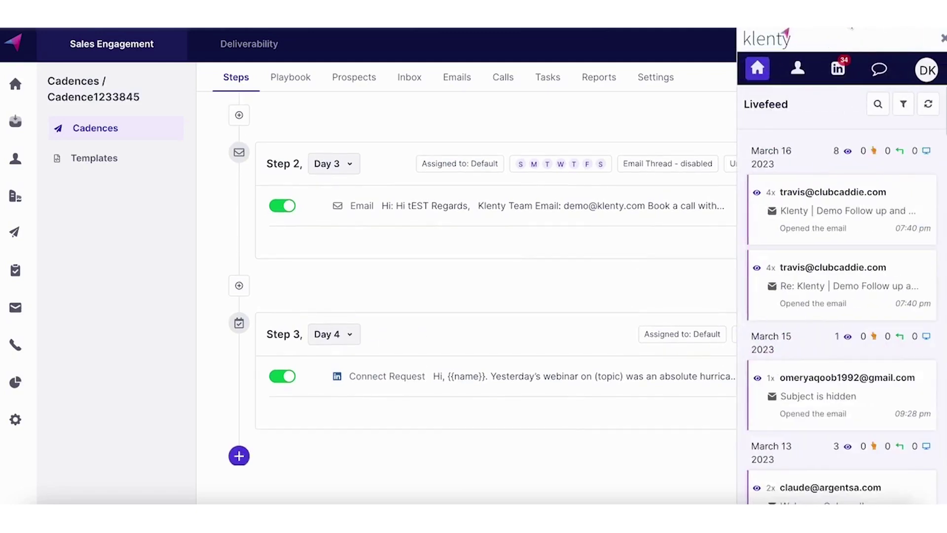
left_click(839, 67)
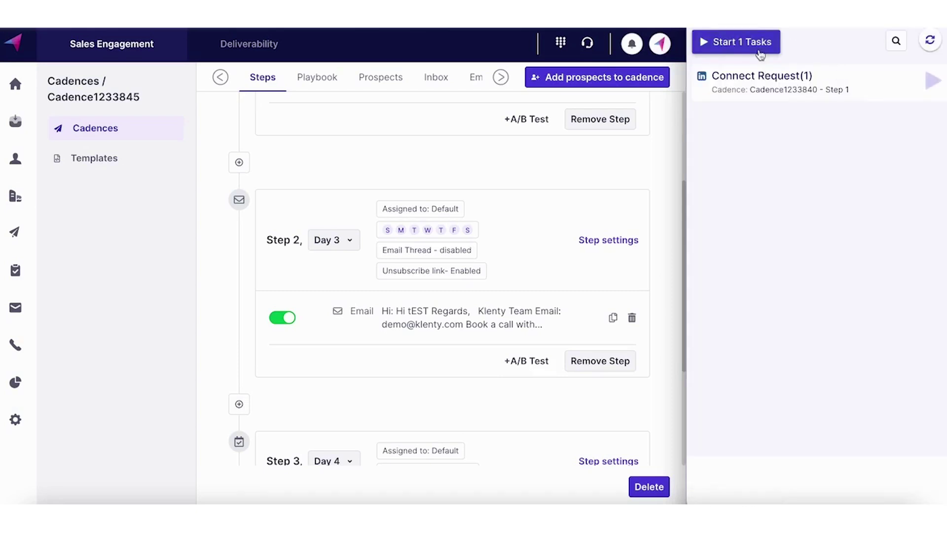
left_click(760, 50)
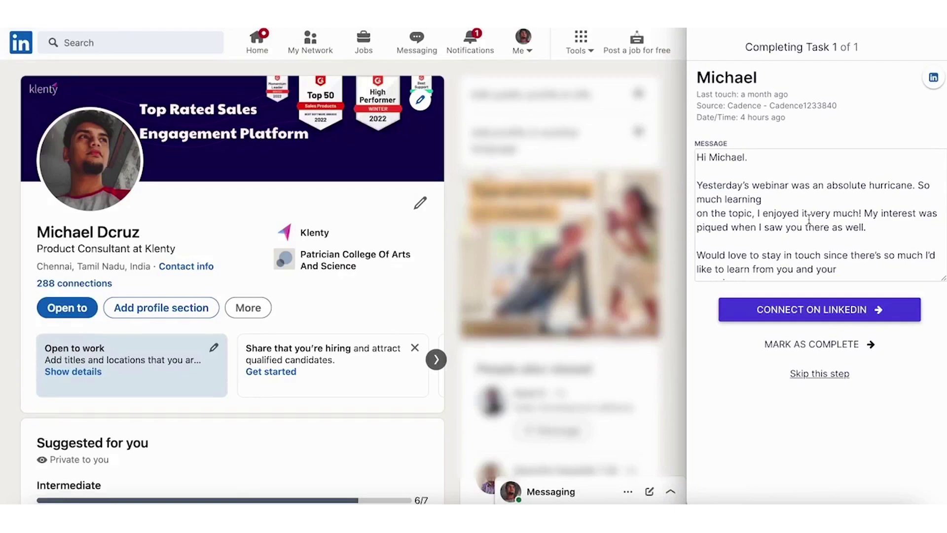
Step: Scroll through the prospect's LinkedIn profile to review it
scroll(806, 221, "down", 1)
scroll(806, 222, "up", 1)
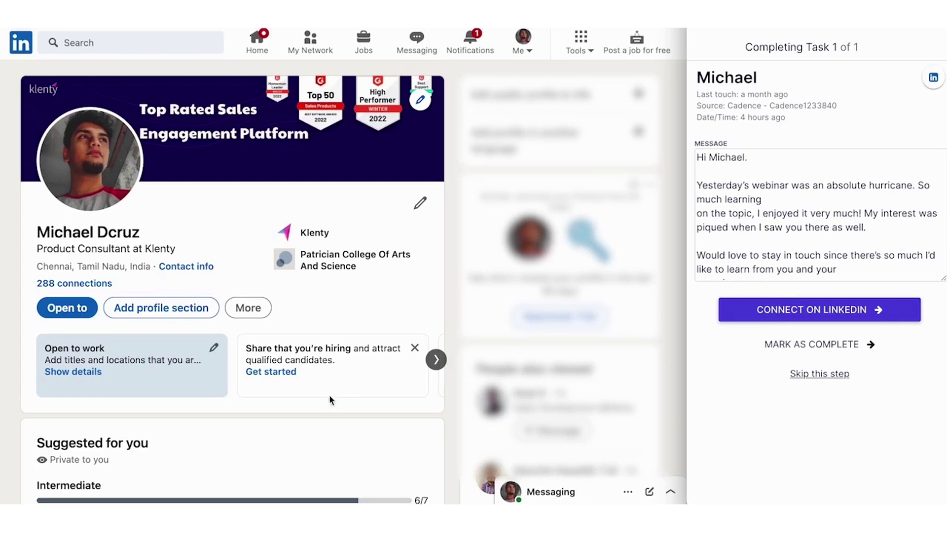
scroll(309, 399, "down", 3)
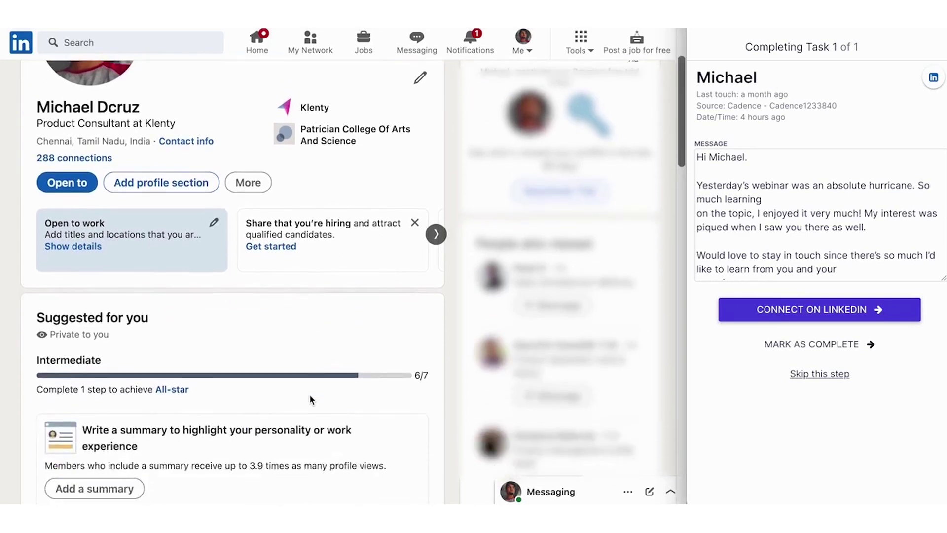
scroll(310, 395, "down", 10)
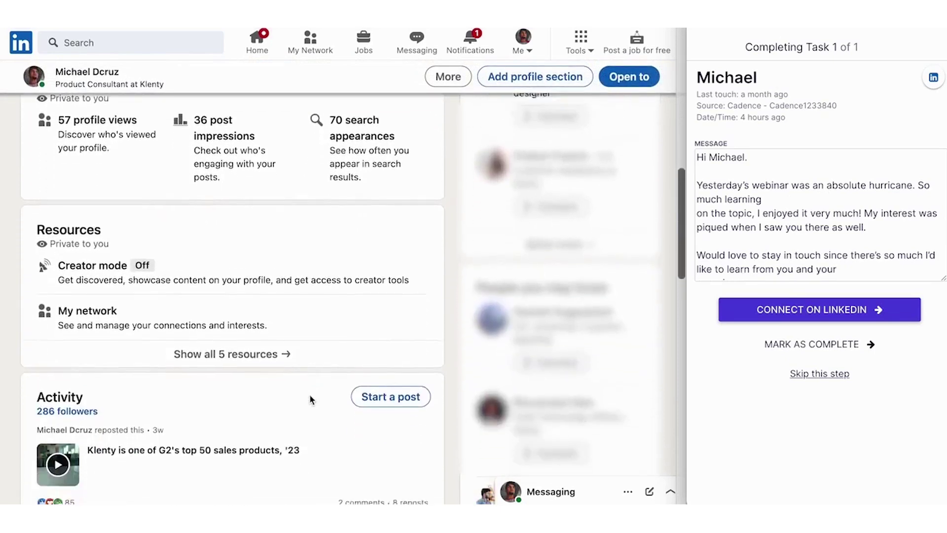
scroll(296, 399, "down", 2)
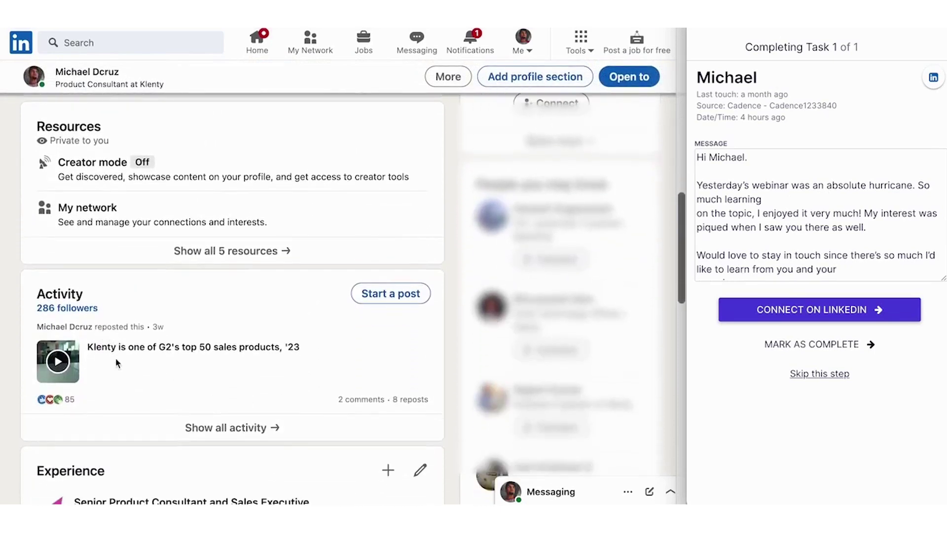
scroll(116, 404, "down", 2)
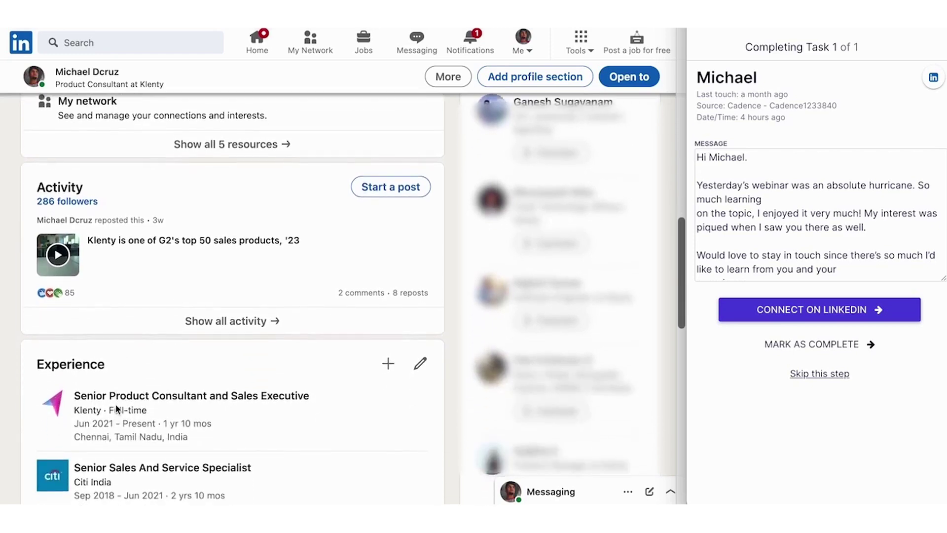
scroll(115, 404, "up", 4)
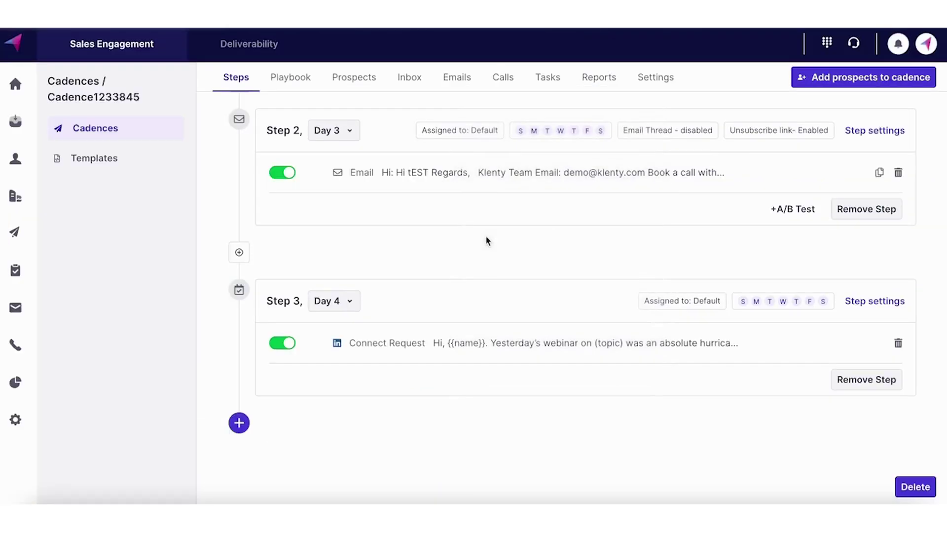
Step: Add Step 4 on Day 5 as a call step with purpose Follow-up Call
left_click(244, 427)
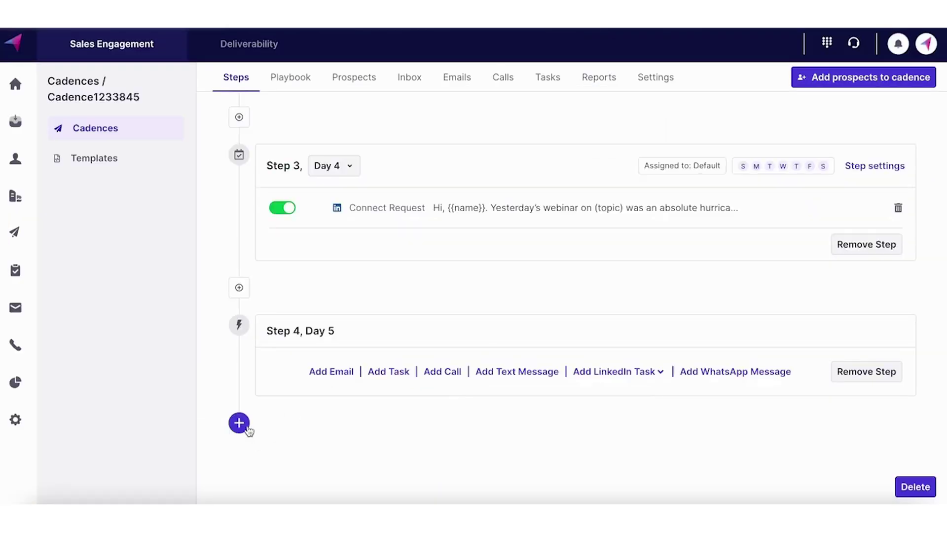
left_click(449, 371)
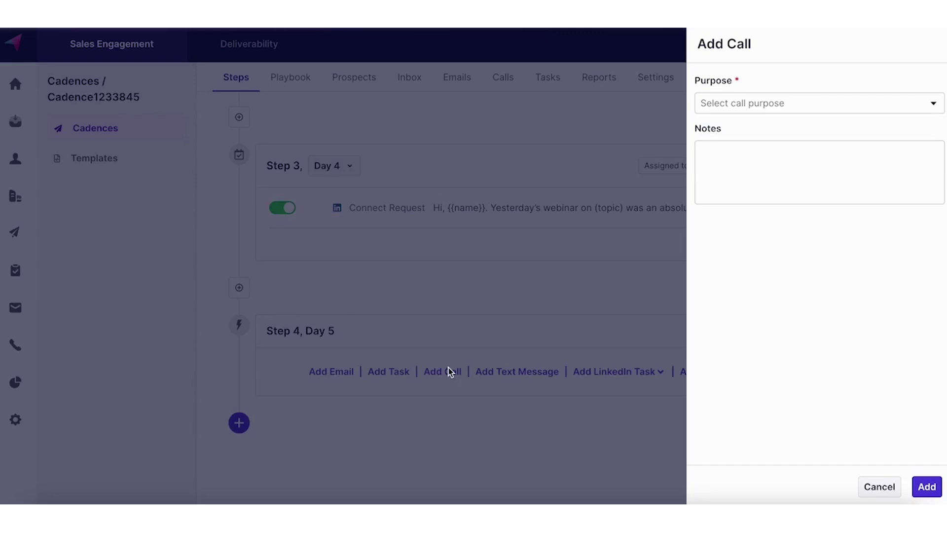
left_click(770, 106)
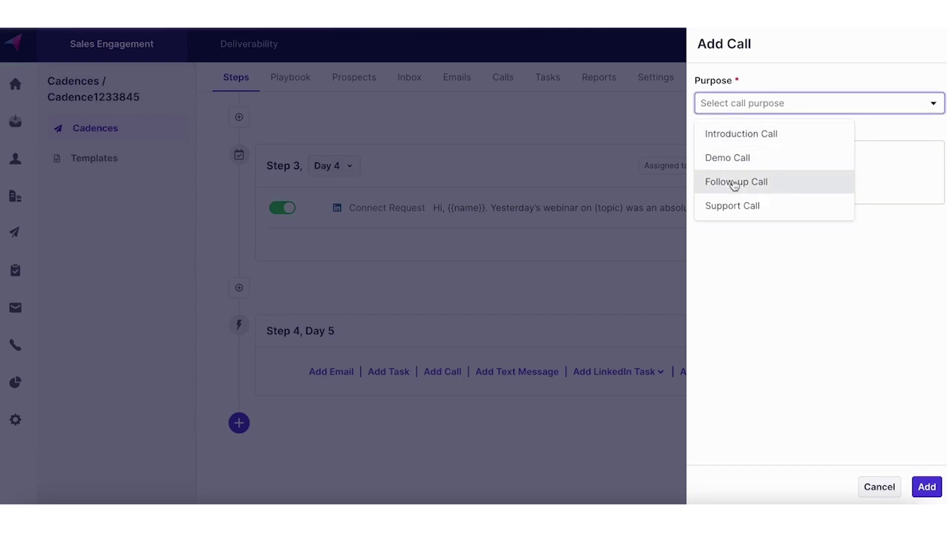
left_click(767, 181)
left_click(766, 179)
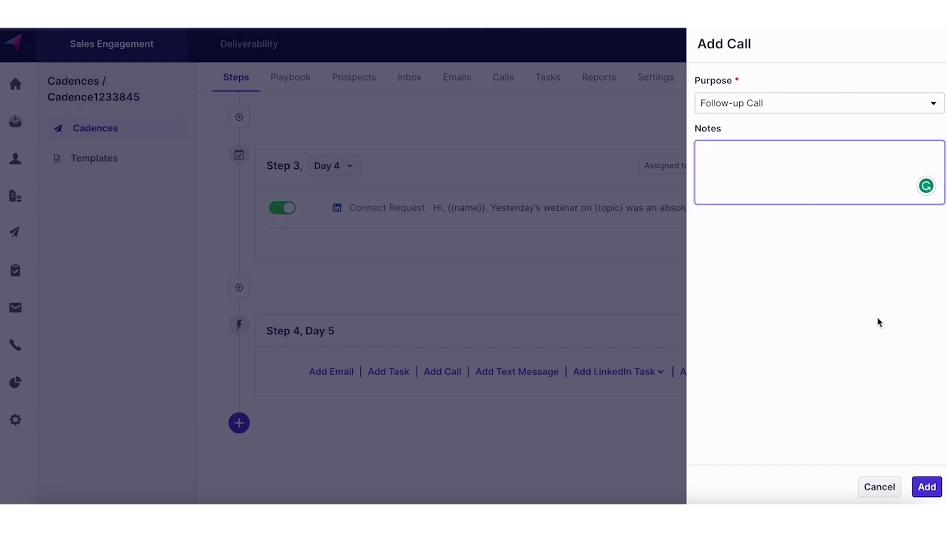
left_click(926, 486)
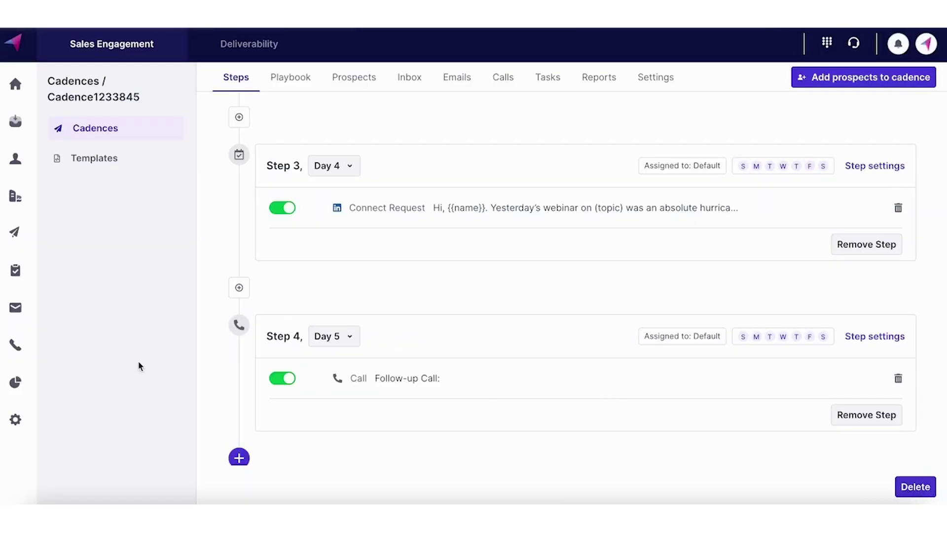
Step: Filter Calls to Overdue and start working through the 111 overdue calls
left_click(18, 346)
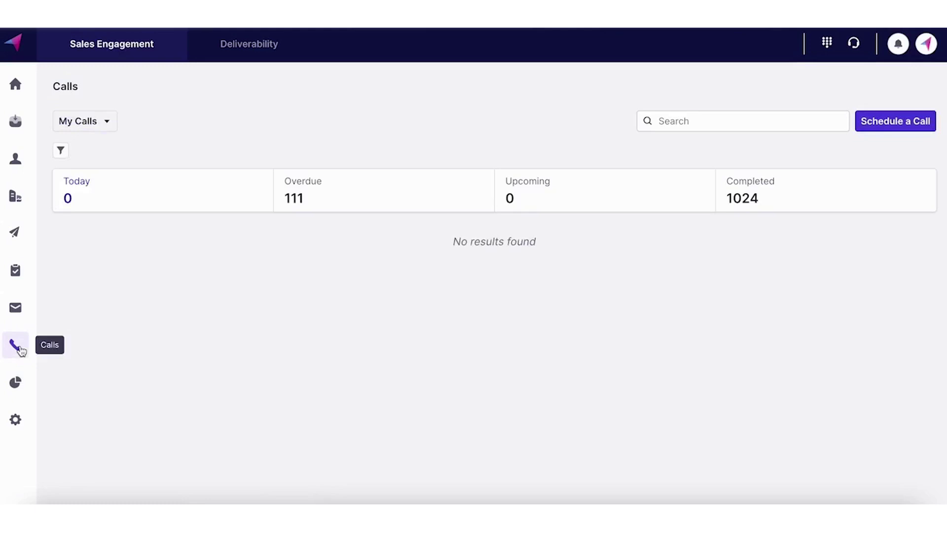
left_click(283, 208)
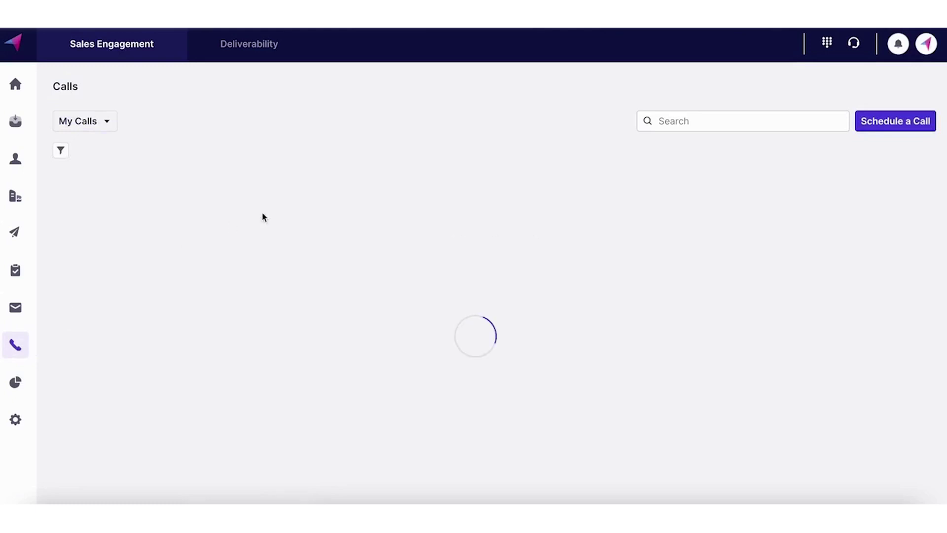
left_click(133, 238)
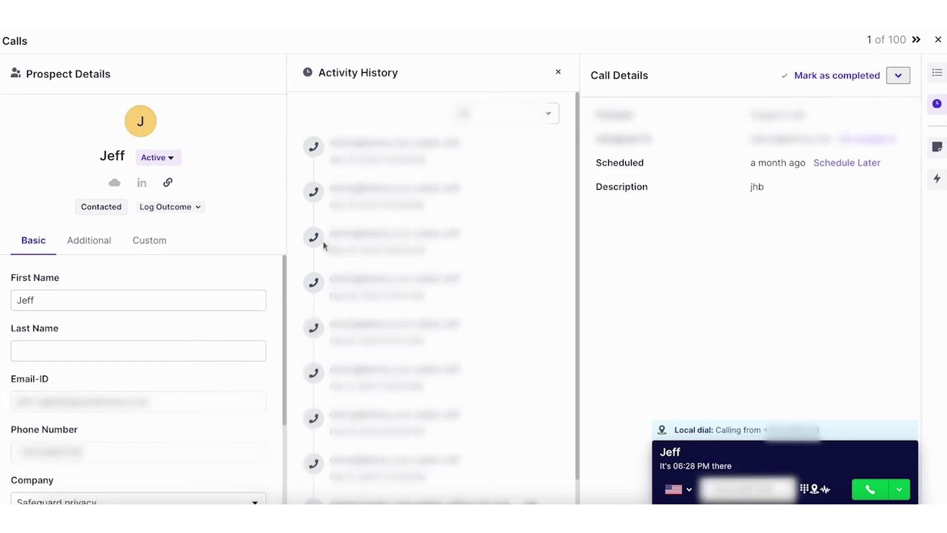
scroll(361, 306, "down", 1)
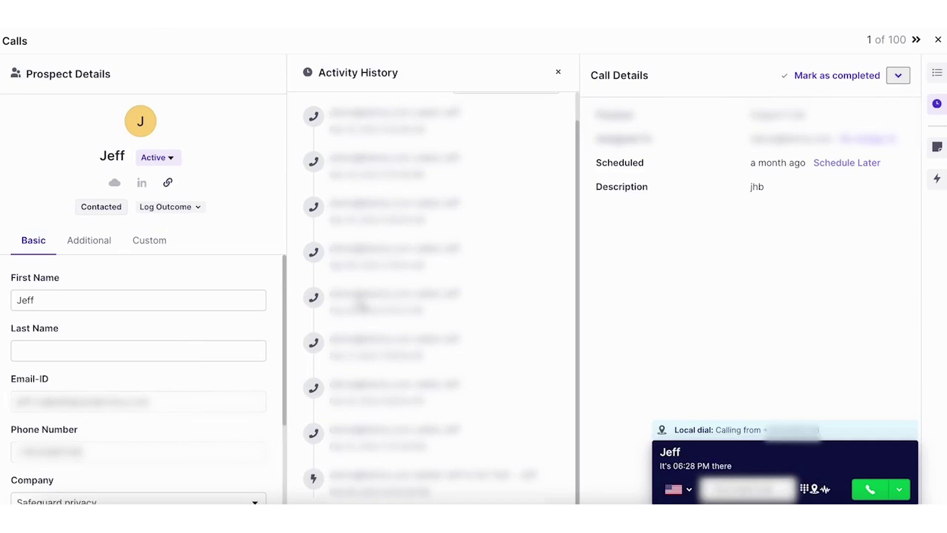
Step: Dial the first prospect, then hang up the unanswered call
left_click(871, 487)
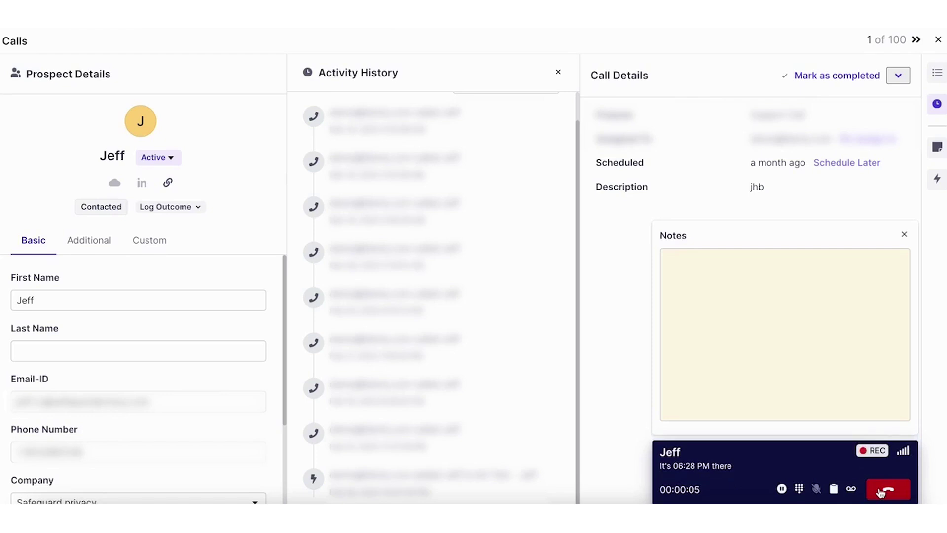
left_click(804, 354)
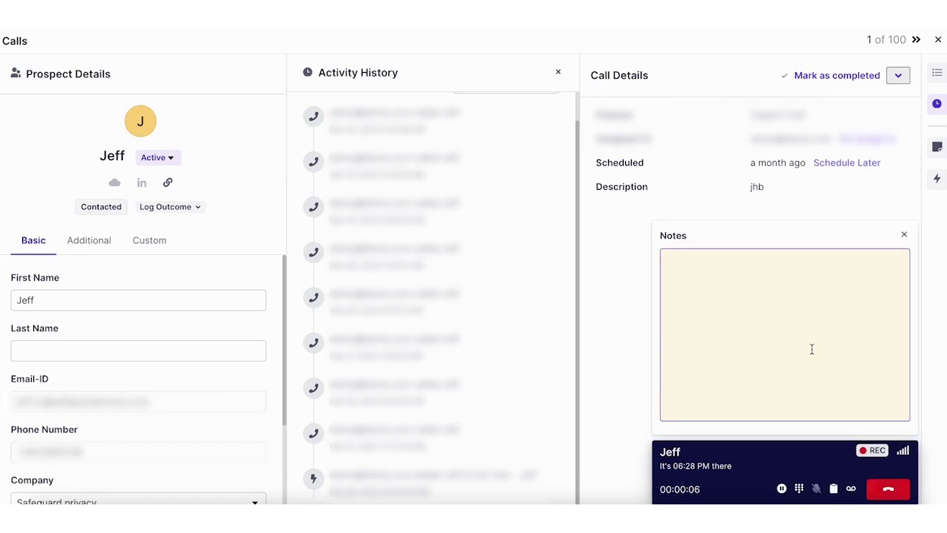
left_click(886, 494)
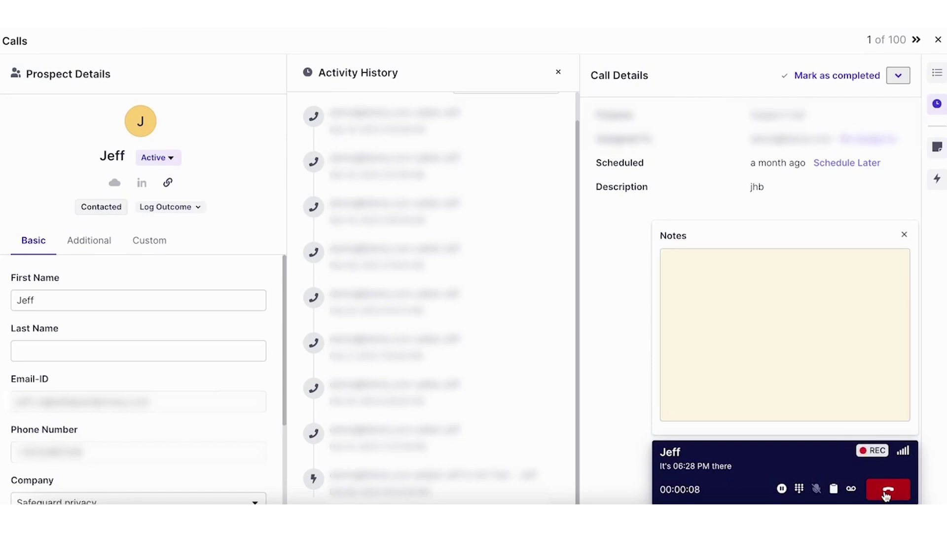
Step: Log the call with a note that the prospect didn't pick up, set the outcome to Positive, and save
left_click(780, 322)
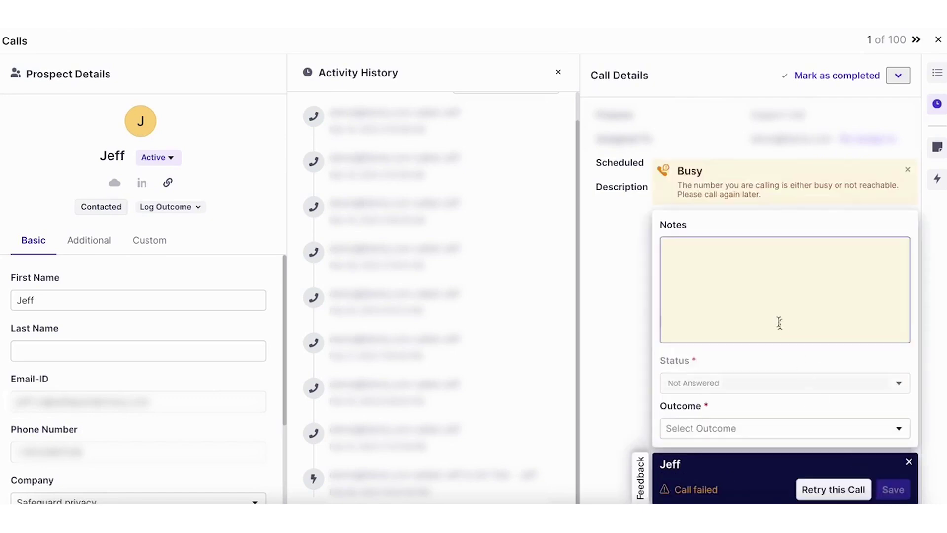
left_click(766, 284)
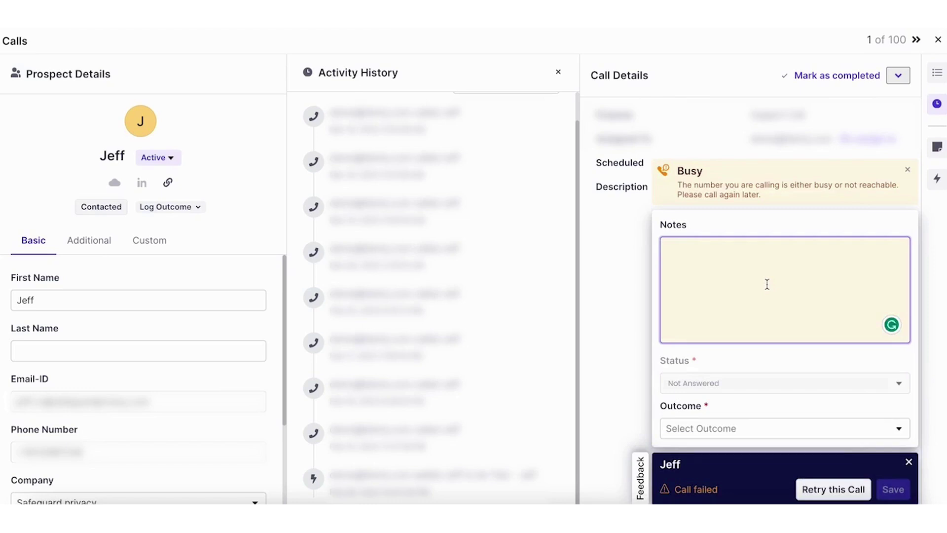
type("Jeff didn't pick up")
left_click(782, 418)
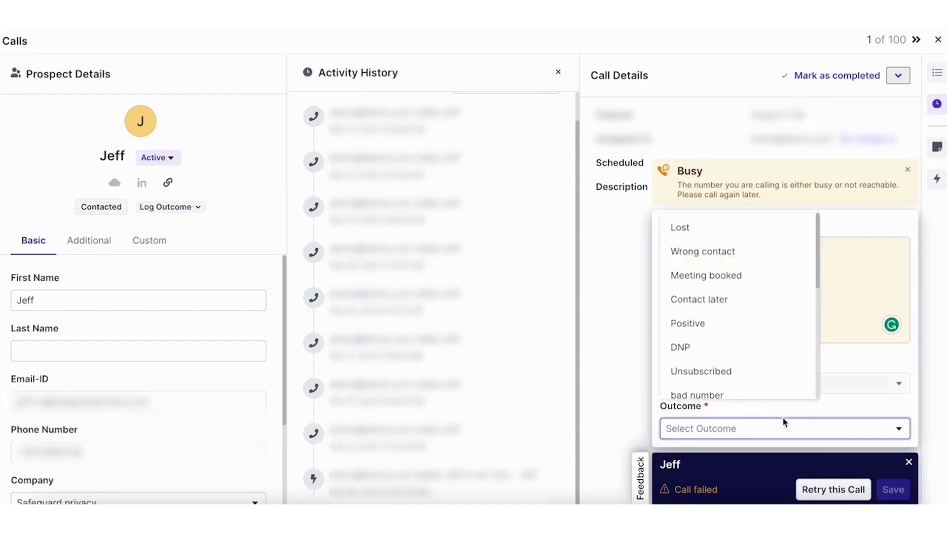
left_click(754, 328)
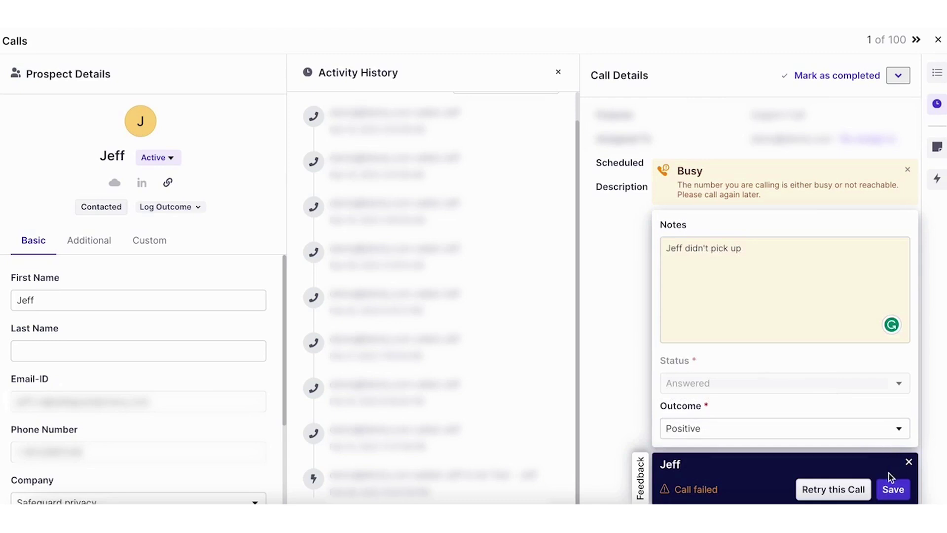
left_click(893, 487)
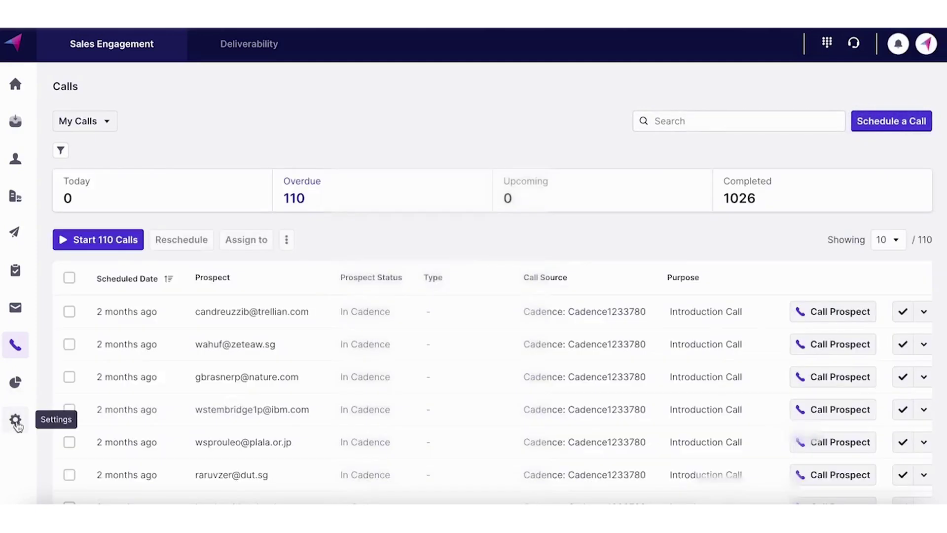
Step: Open the Calls settings and review Credits, Numbers, Local dial and Call recording
left_click(16, 422)
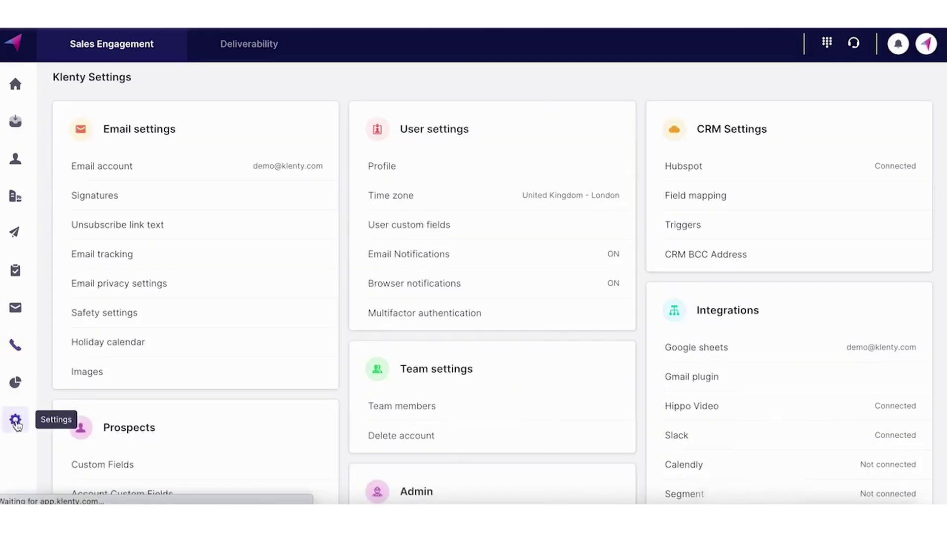
scroll(738, 409, "down", 5)
scroll(738, 409, "down", 1)
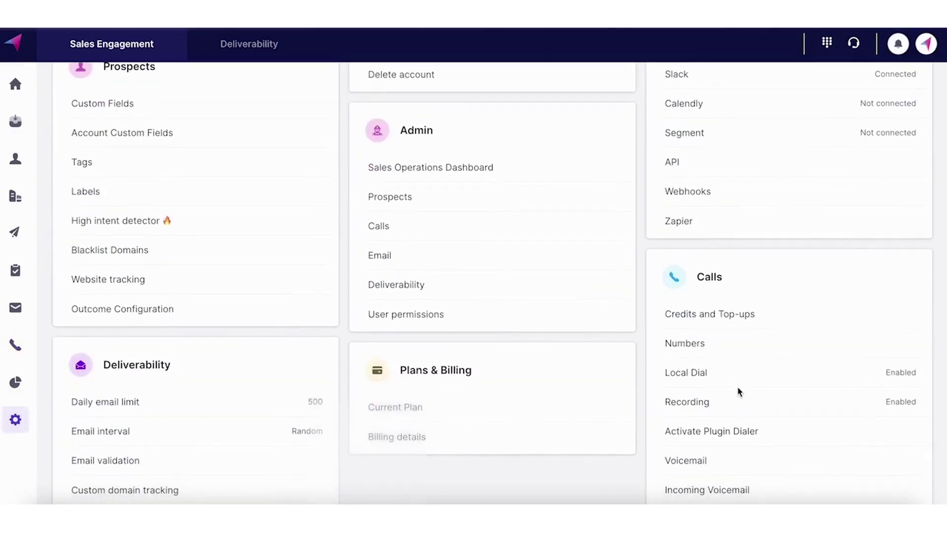
left_click(733, 277)
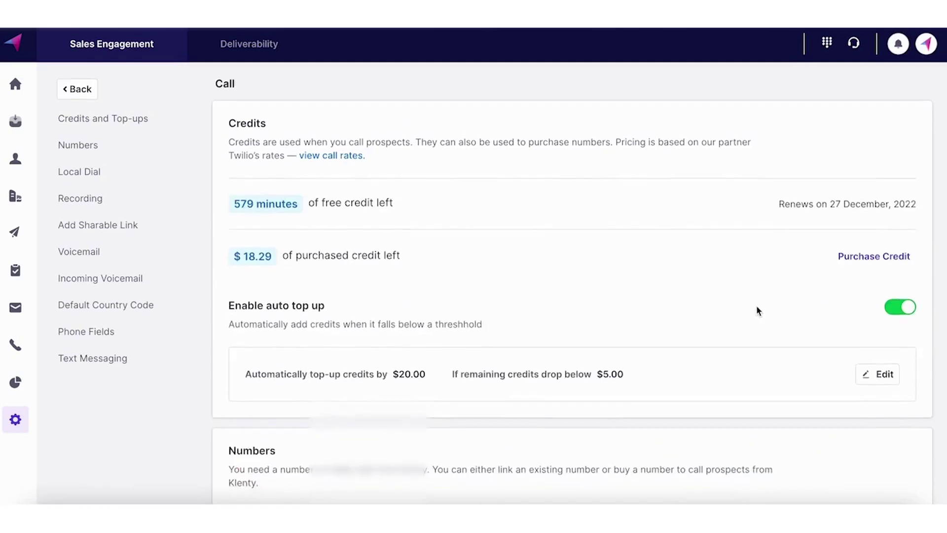
scroll(756, 306, "down", 10)
scroll(756, 311, "down", 1)
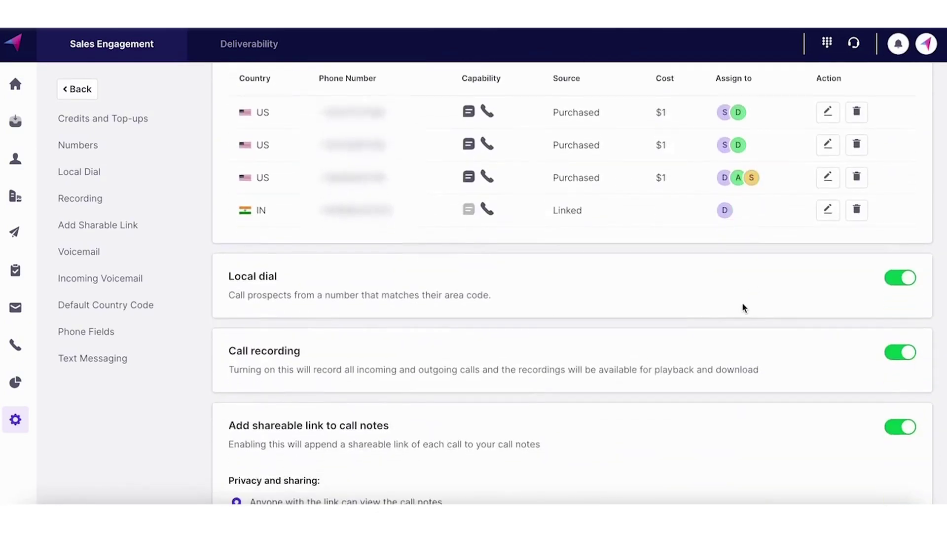
scroll(698, 295, "up", 1)
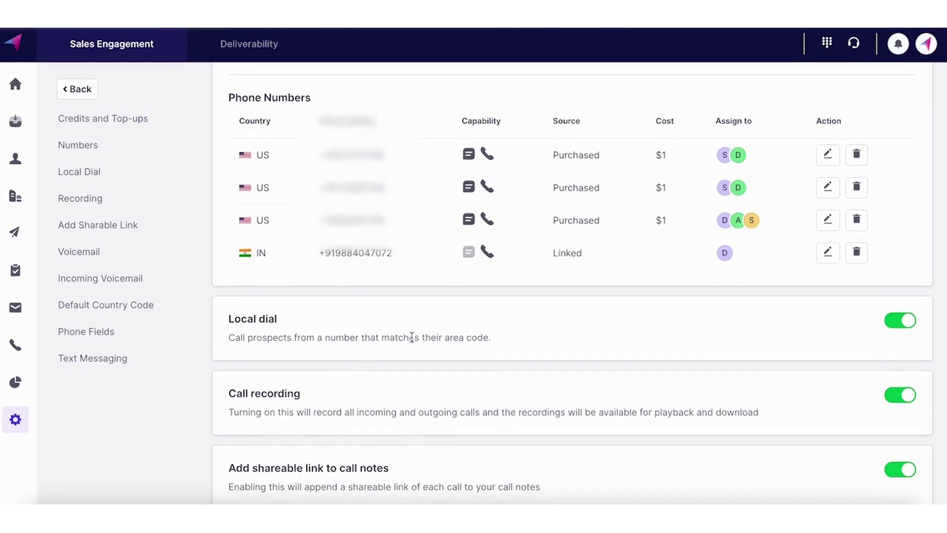
scroll(412, 339, "down", 6)
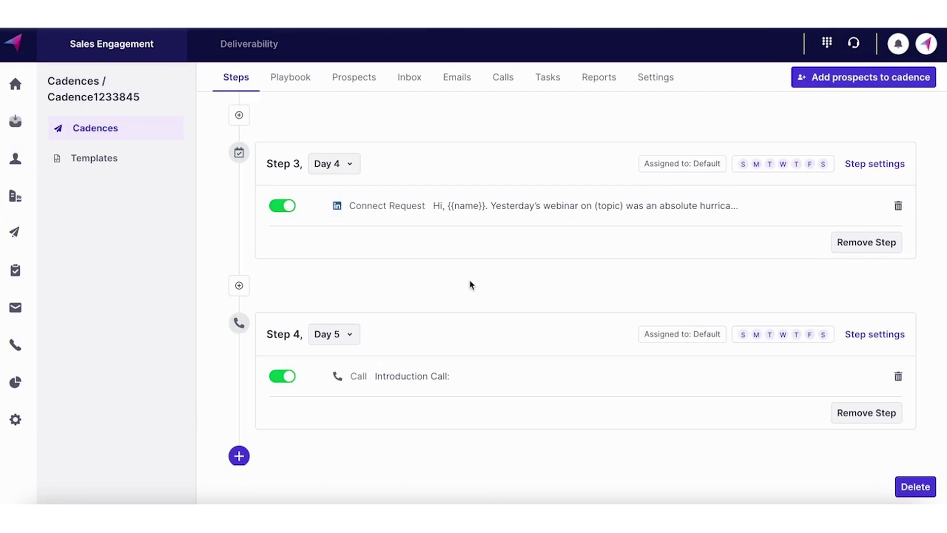
Step: Reorder the steps, moving the Step 4 Introduction Call to the top, and save the order
scroll(469, 279, "up", 8)
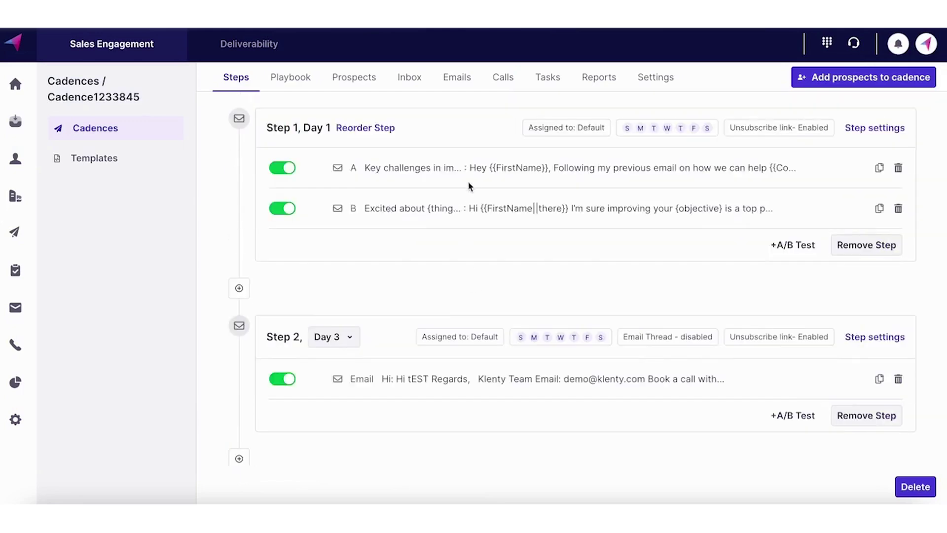
scroll(444, 317, "down", 7)
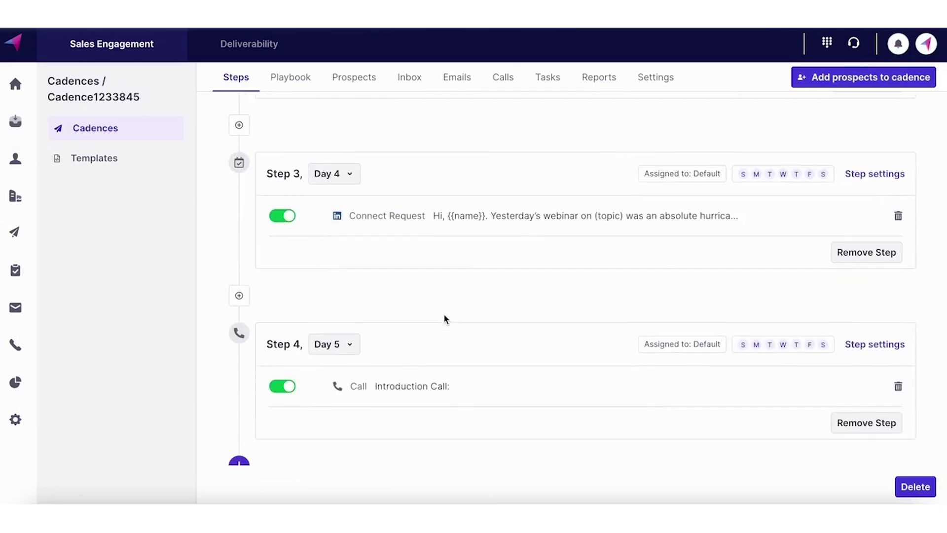
mouse_move(430, 335)
left_click(415, 344)
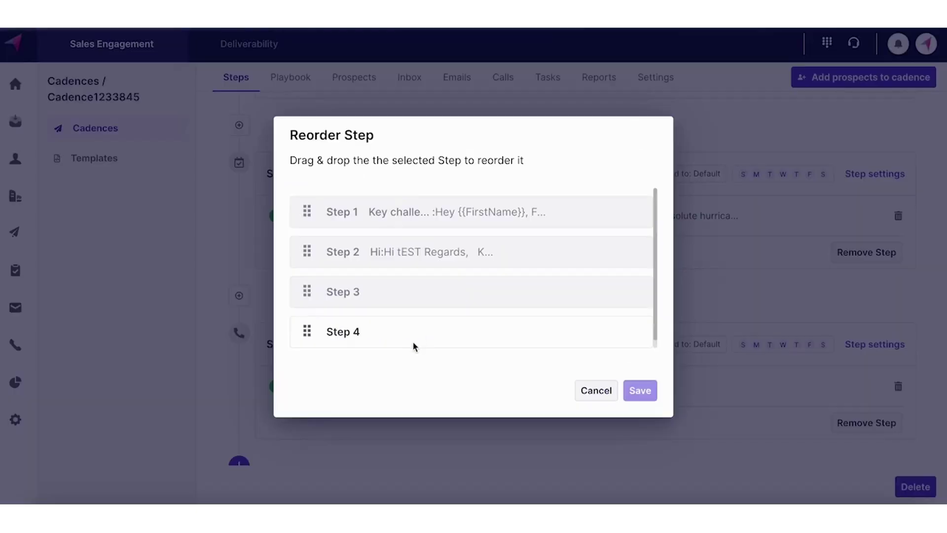
left_click_drag(308, 330, 296, 194)
left_click(631, 387)
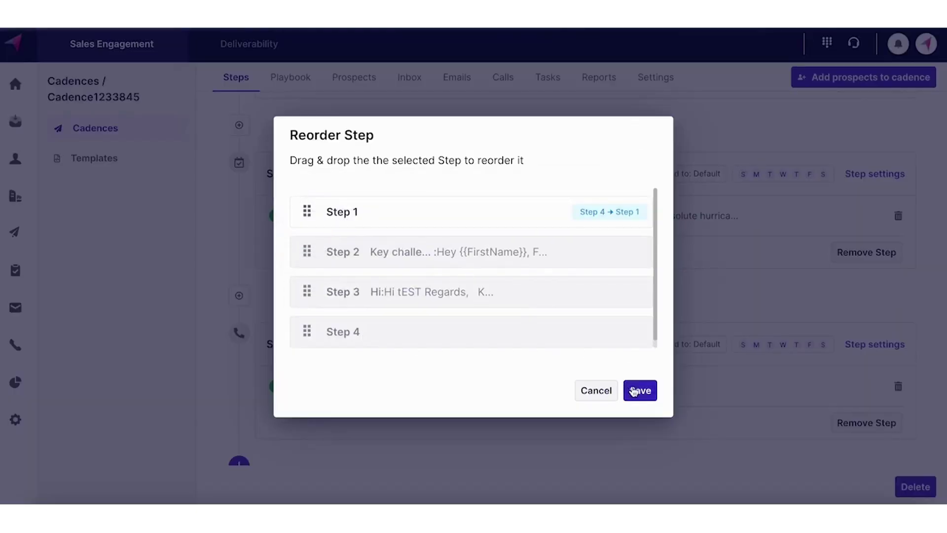
mouse_move(406, 217)
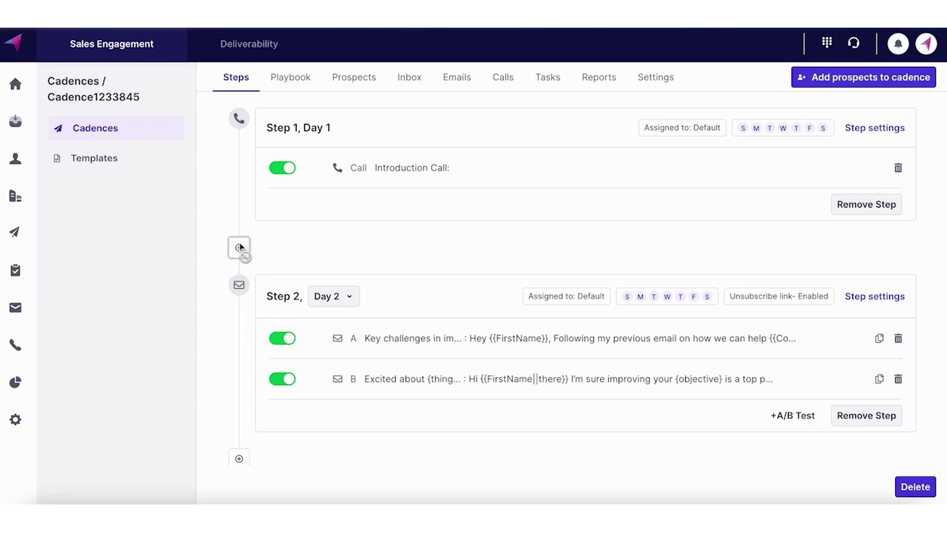
Step: Add the pasted 'Hi, {{name}}. This is {{salesperson}}…' text message as Step 2, then check Tasks
left_click(239, 247)
left_click(518, 331)
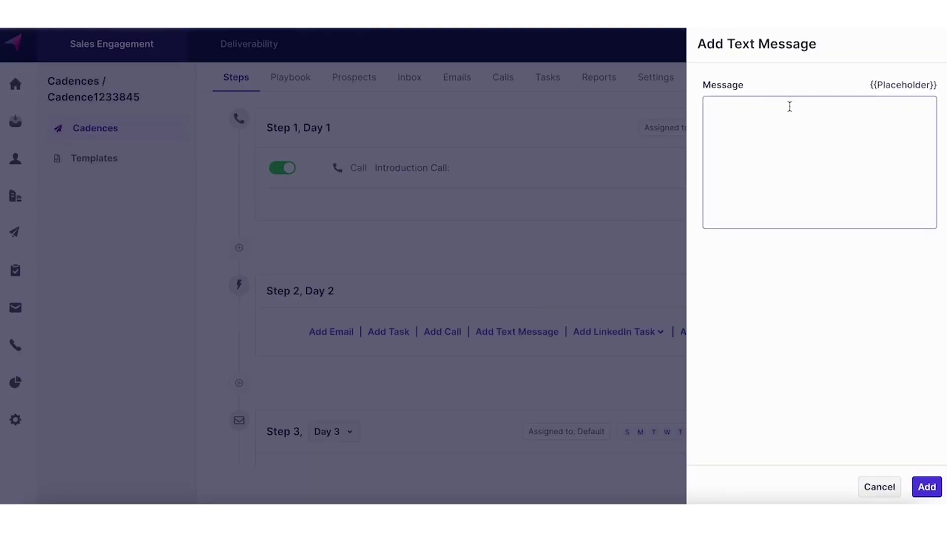
left_click(789, 106)
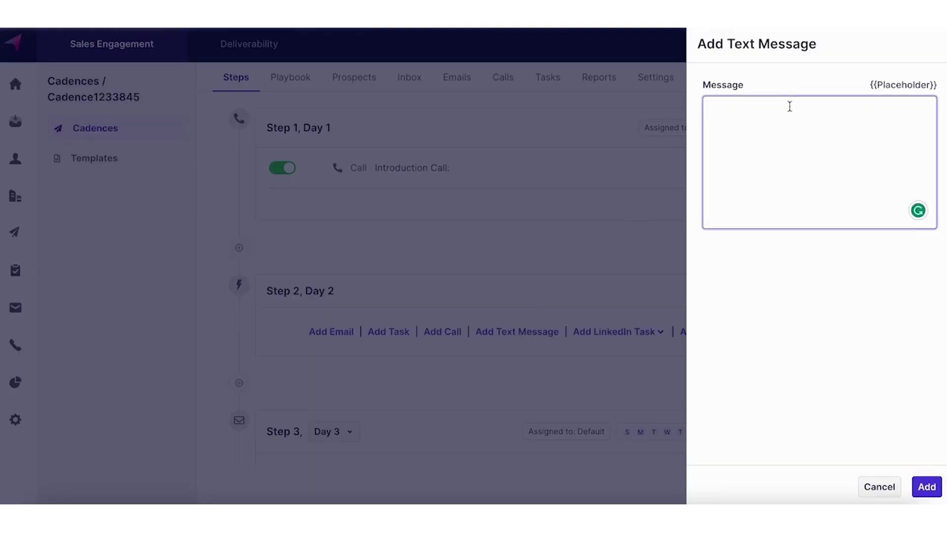
type("Hi, {{name}}.  This is {{salesperson}}. Thanks for taking the time to speak with me today!  Please call or text me if you have questions before our next meeting.")
left_click(925, 487)
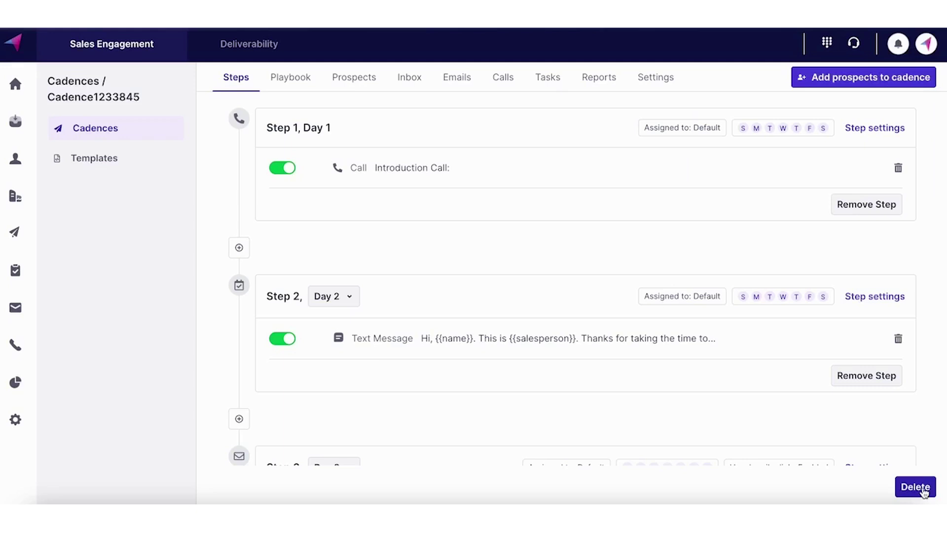
left_click(17, 277)
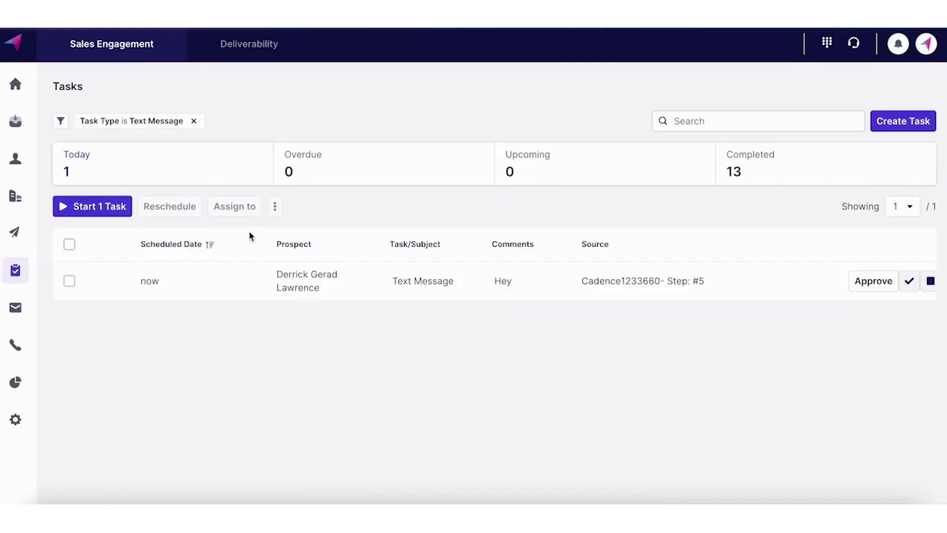
left_click(15, 234)
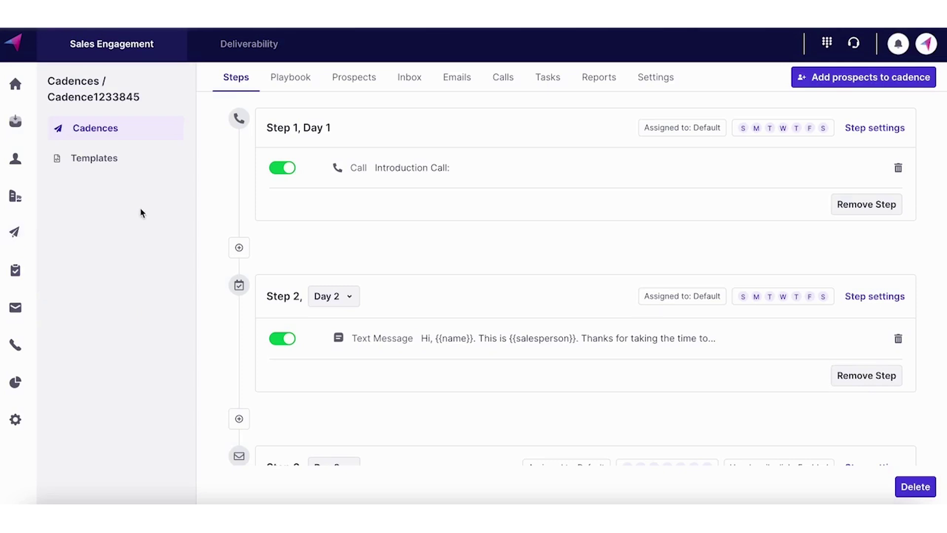